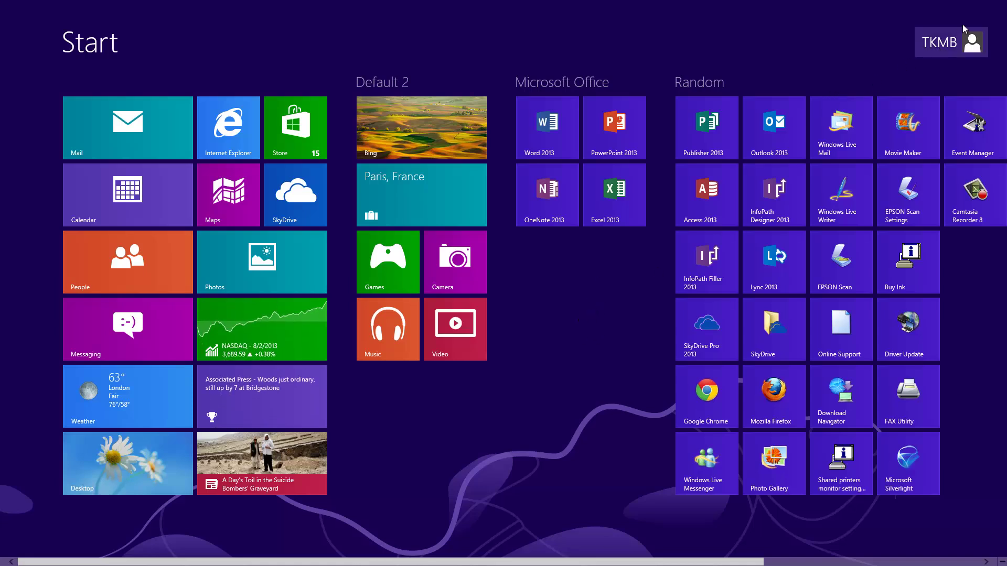
Show the Charms bar from the top-right corner and choose the Settings charm
mouse_move(1004, 3)
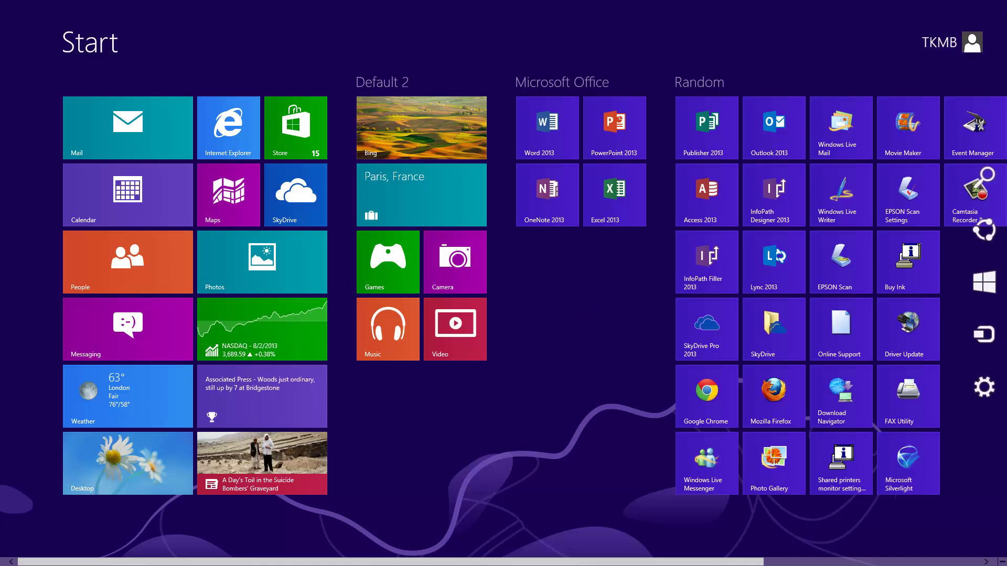
mouse_move(997, 208)
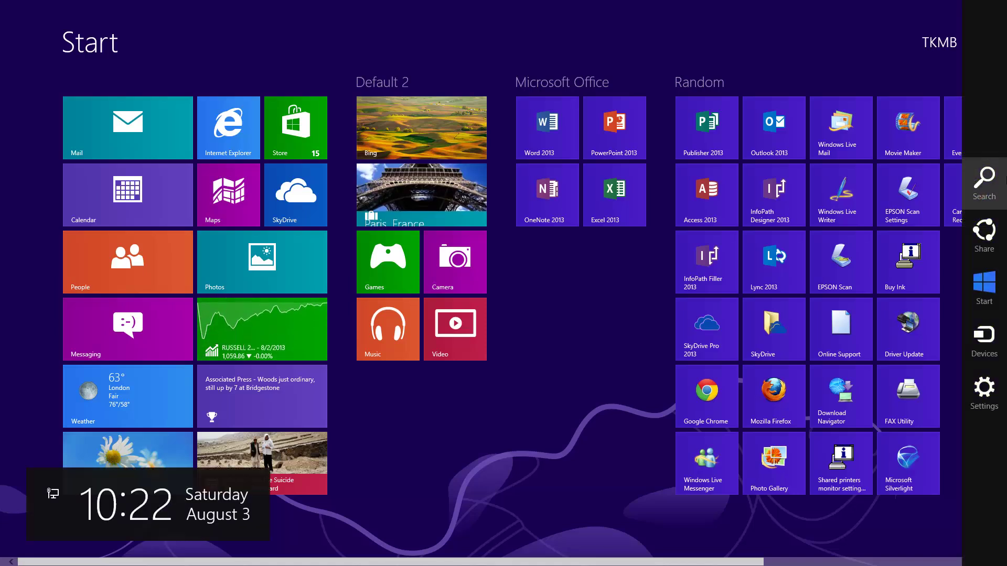
click(984, 393)
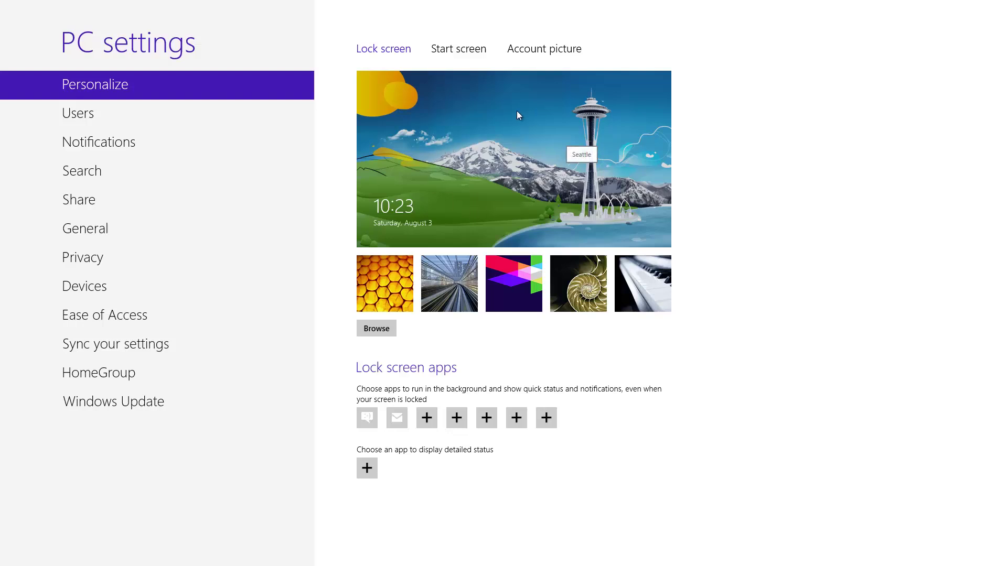
Try the honeycomb, tunnel, geometric, nautilus and piano lock screen pictures, ending on Seattle
click(388, 281)
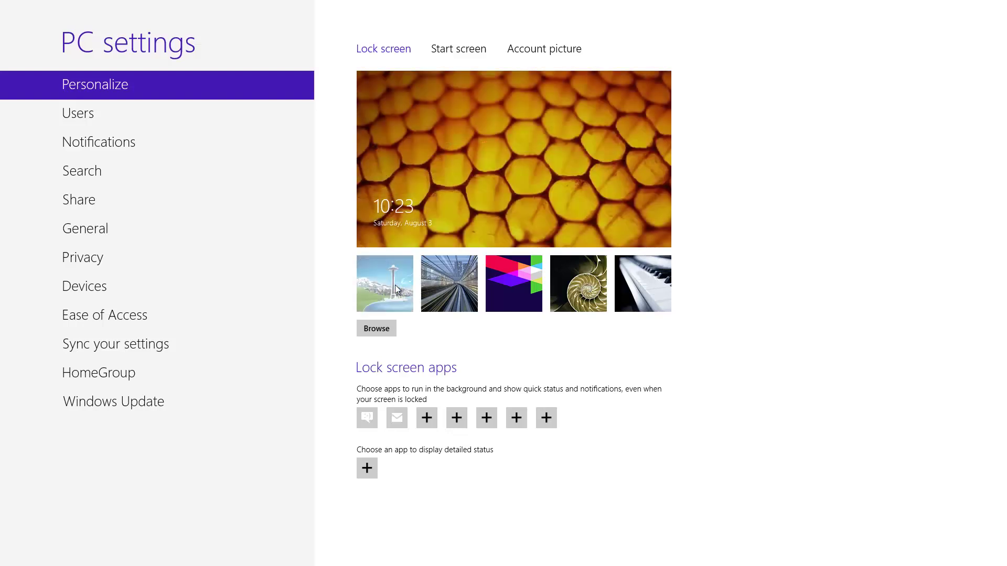
click(442, 281)
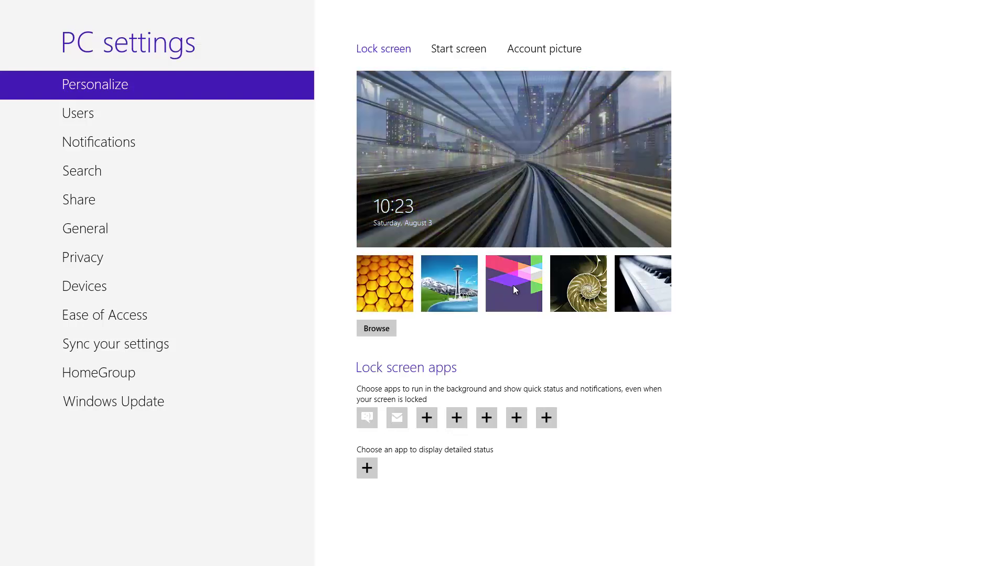
click(512, 285)
click(593, 289)
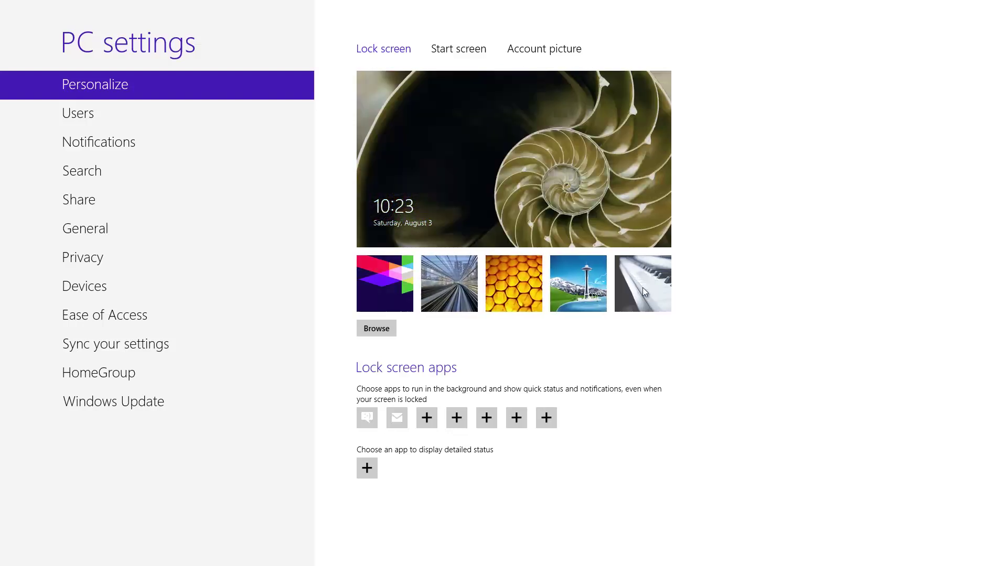
click(643, 287)
click(643, 288)
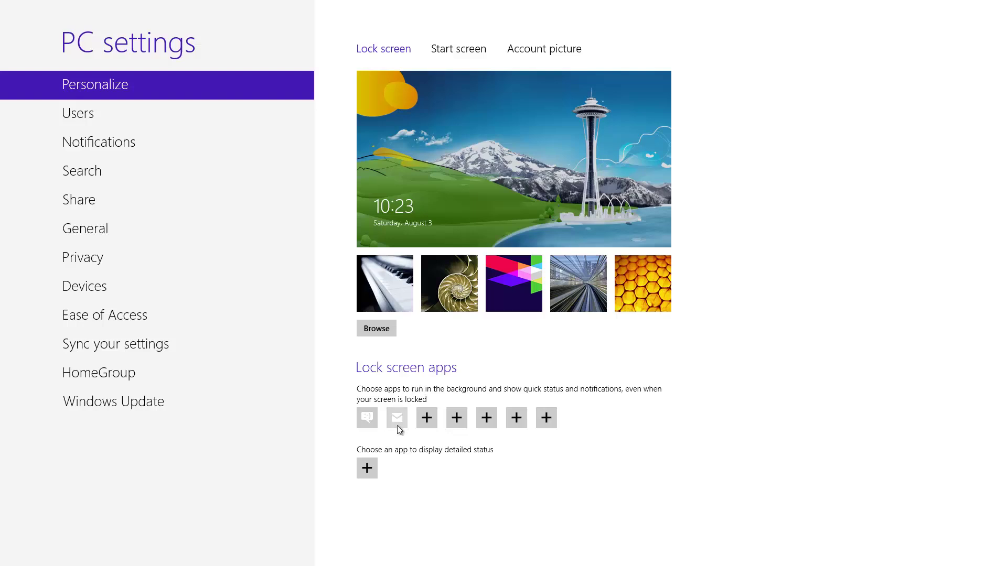
click(426, 419)
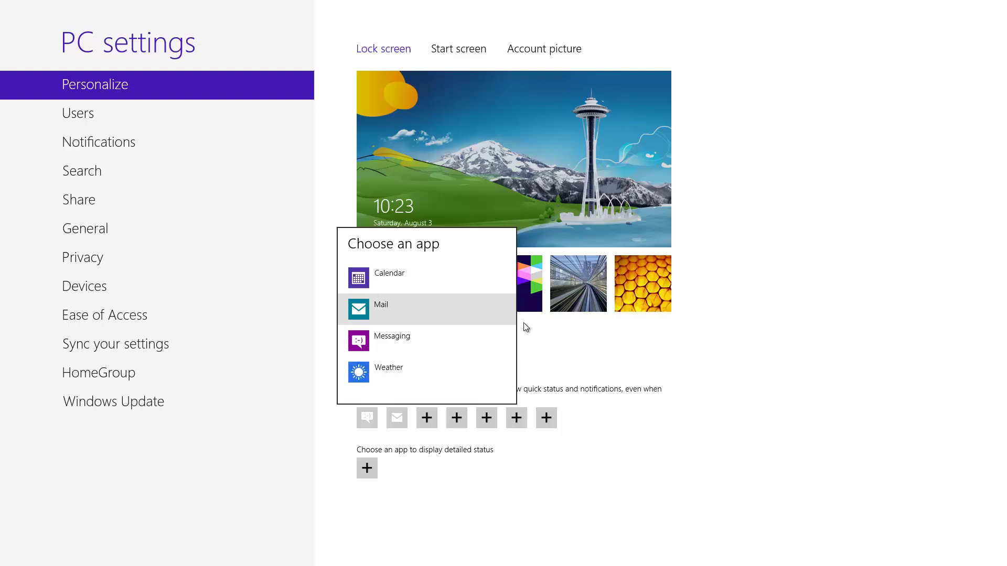
click(729, 363)
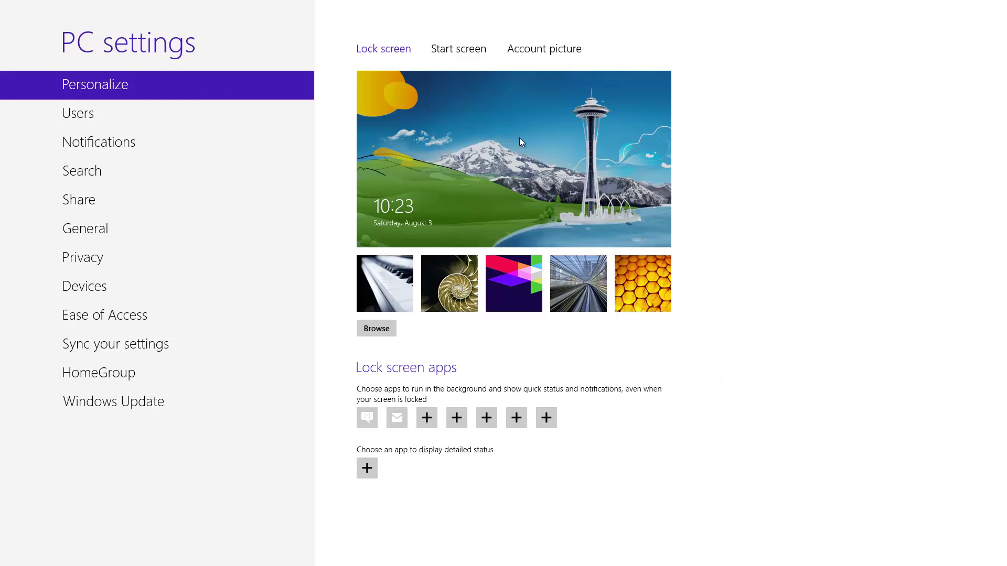
Give the Start screen a light blue colour and the flower-pattern background
click(452, 48)
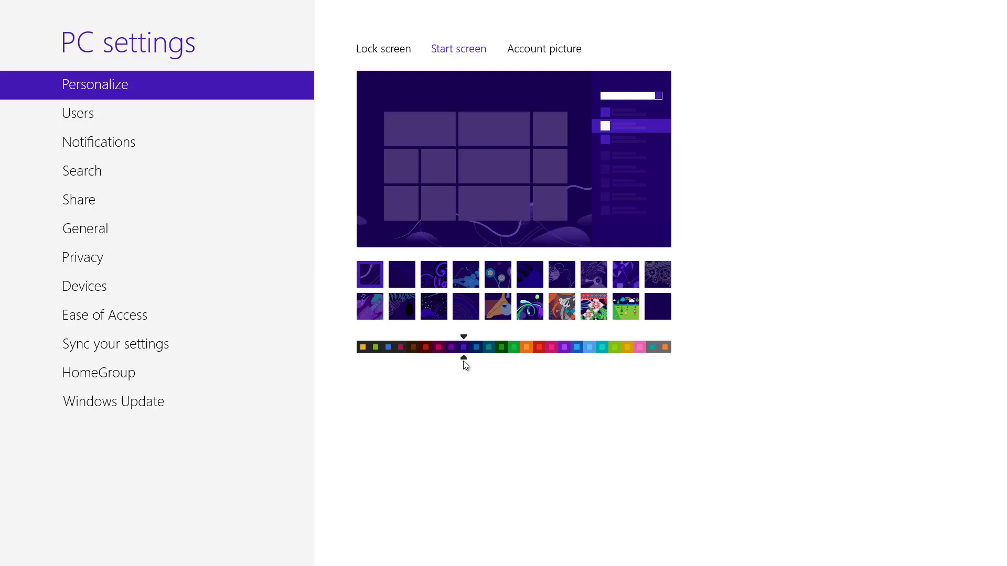
drag(465, 361, 595, 364)
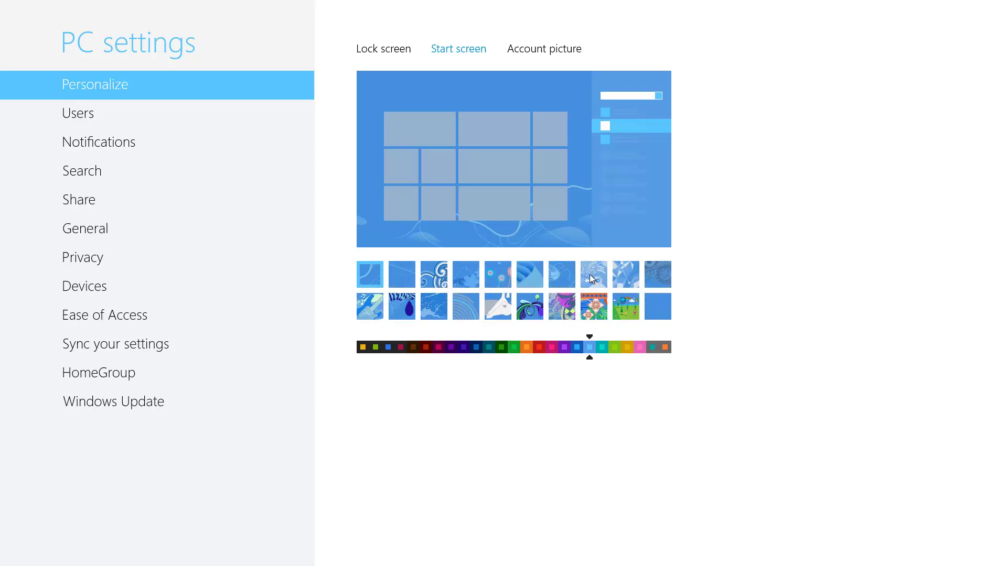
click(596, 308)
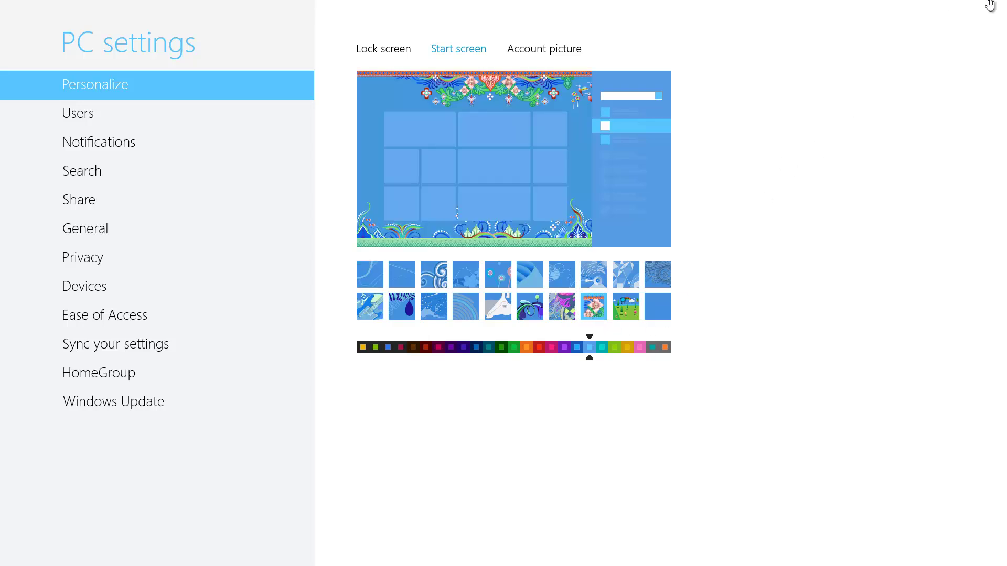
mouse_move(1003, 157)
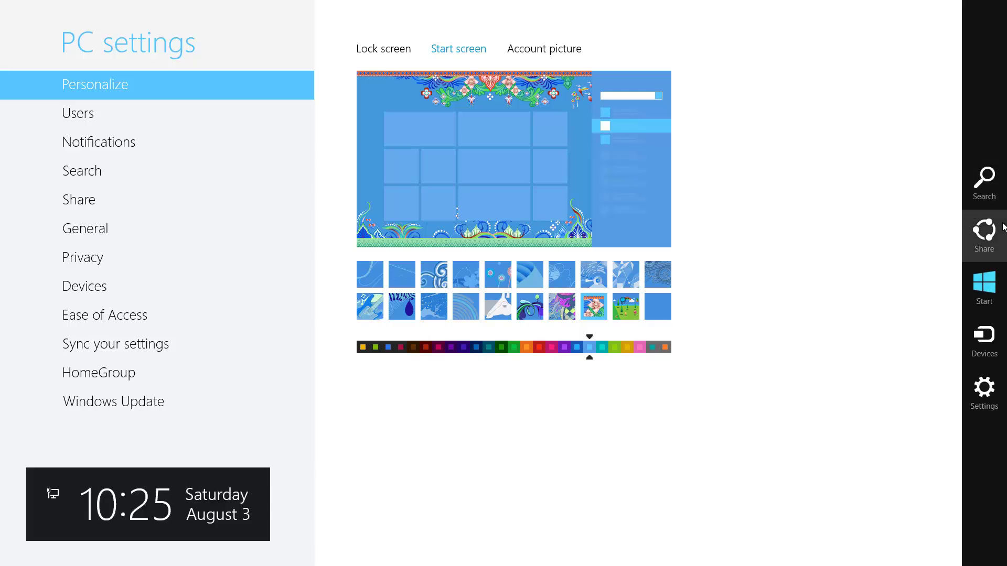
click(990, 290)
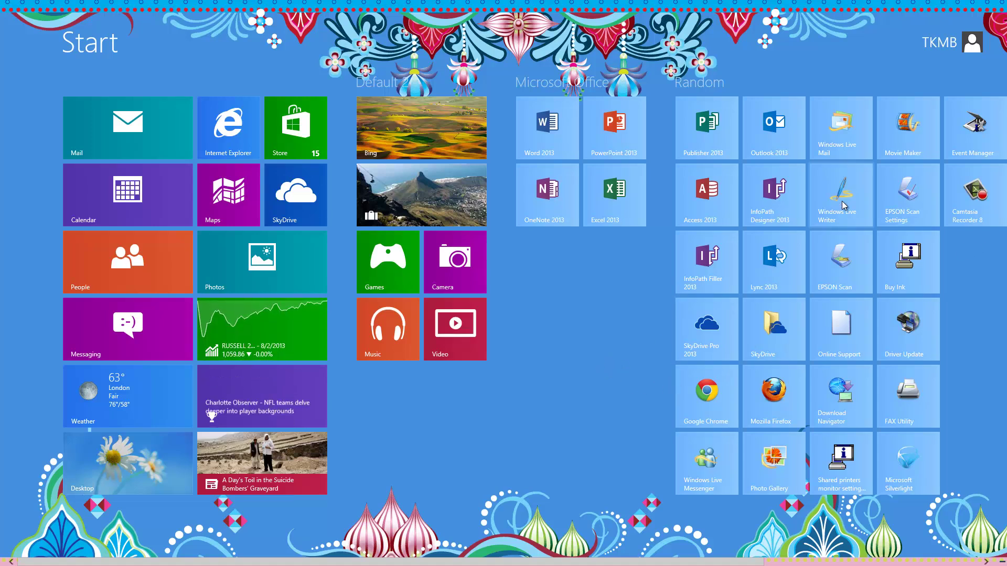
mouse_move(1004, 3)
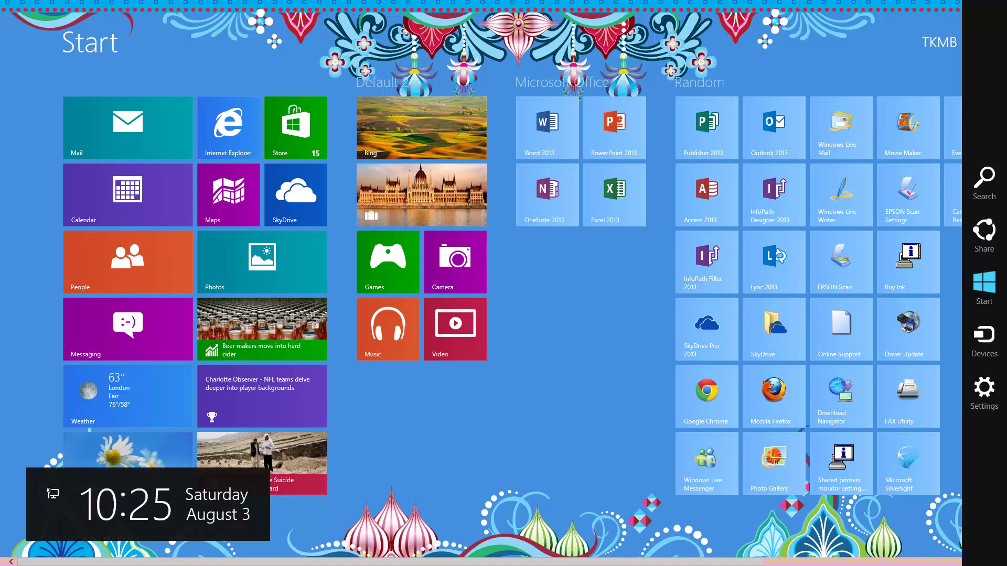
click(986, 394)
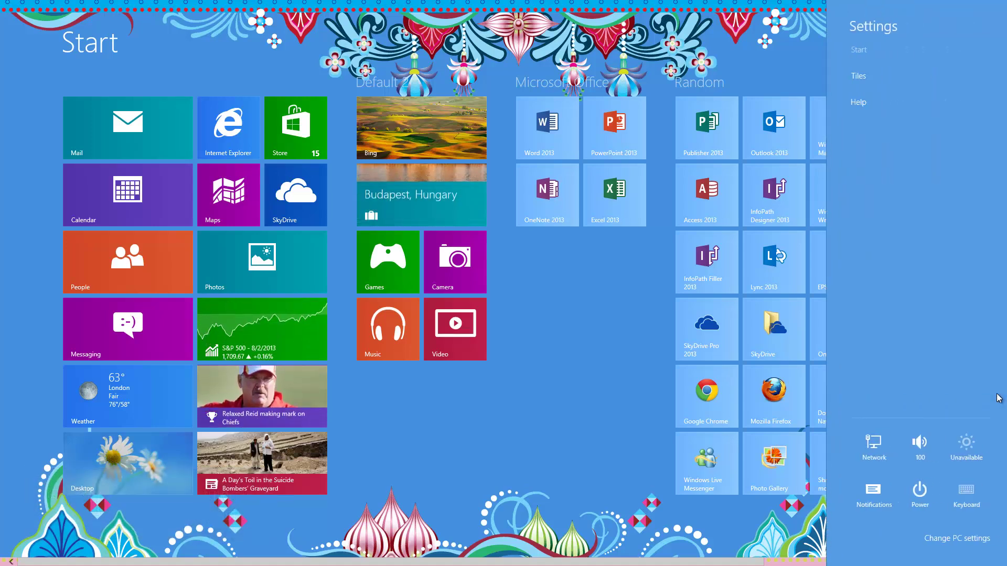
click(964, 537)
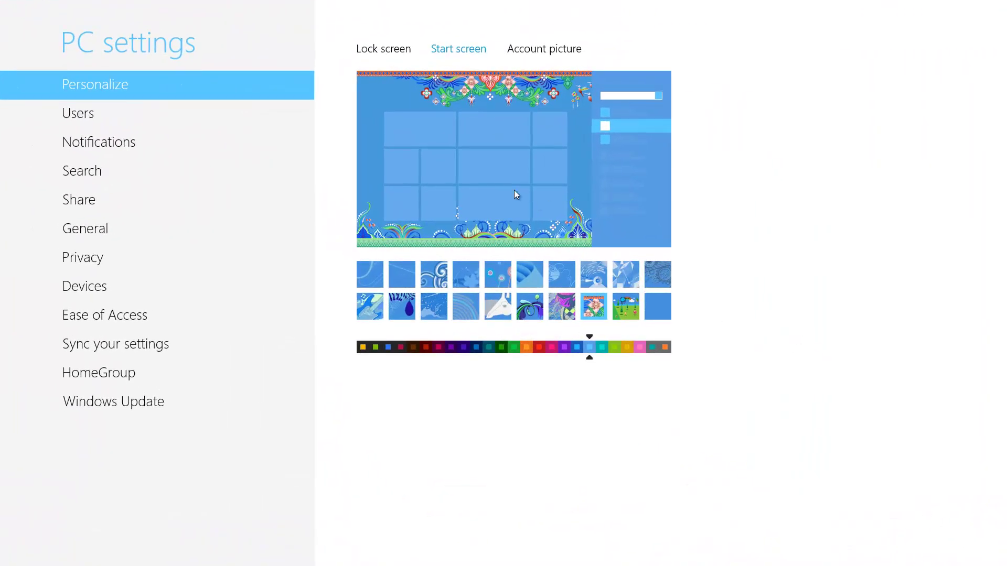
Switch to the Account picture section of Personalize
click(543, 49)
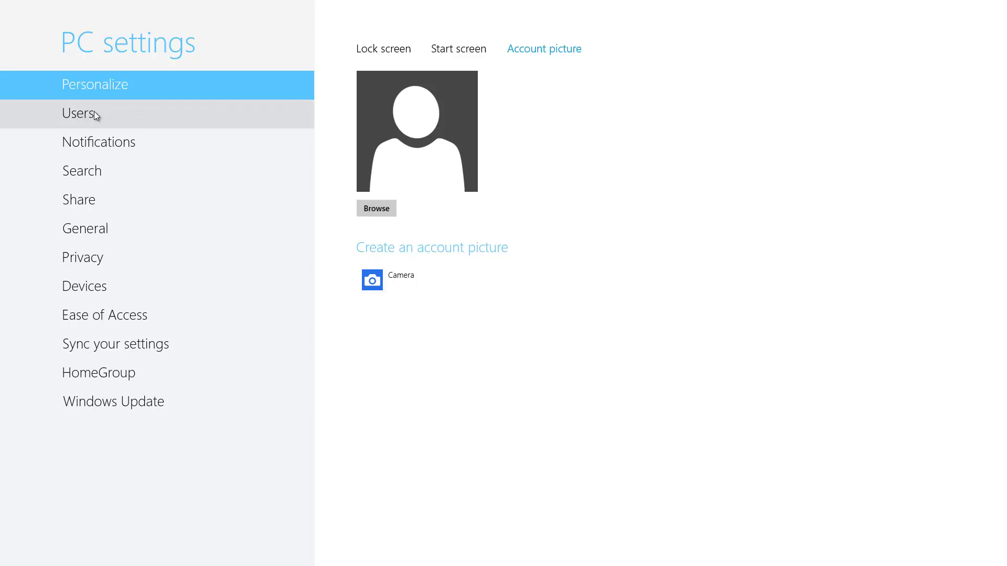
Go to the Users page to view the local account and sign-in options
click(74, 113)
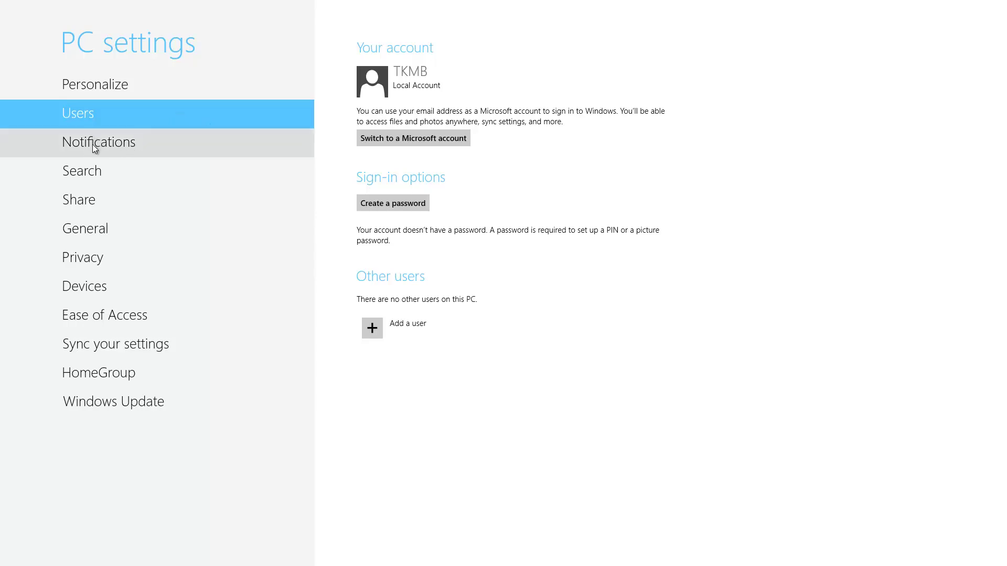
Go to Notifications and switch app notifications back on
click(92, 144)
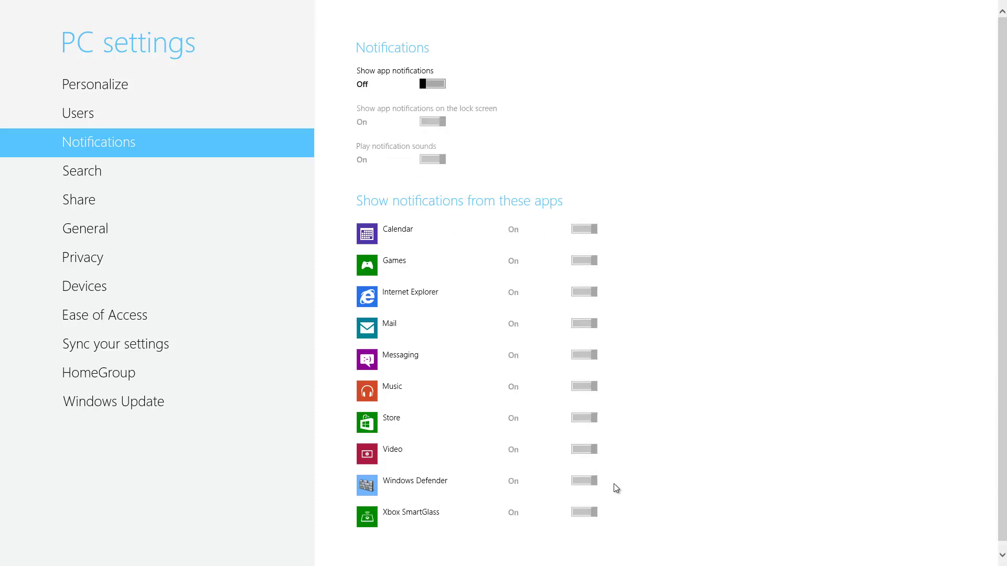
click(432, 86)
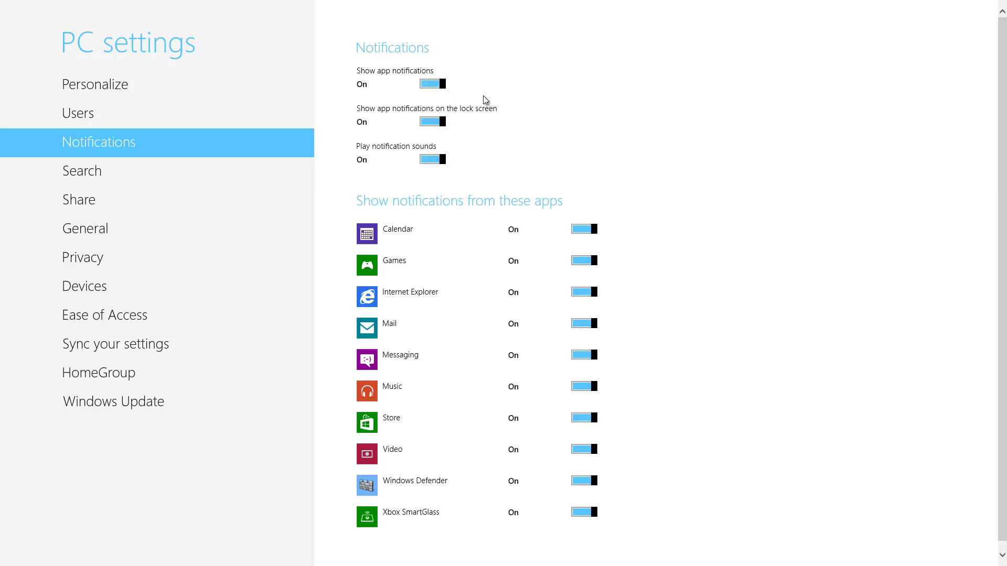
Go to the Search settings page, then browse the installed apps list in the Search charm
click(87, 176)
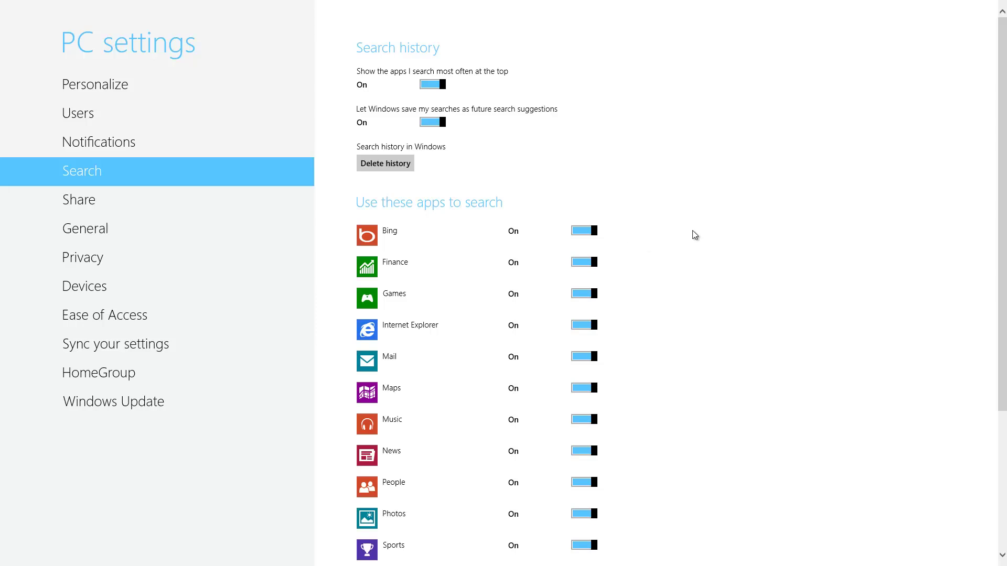
mouse_move(1002, 6)
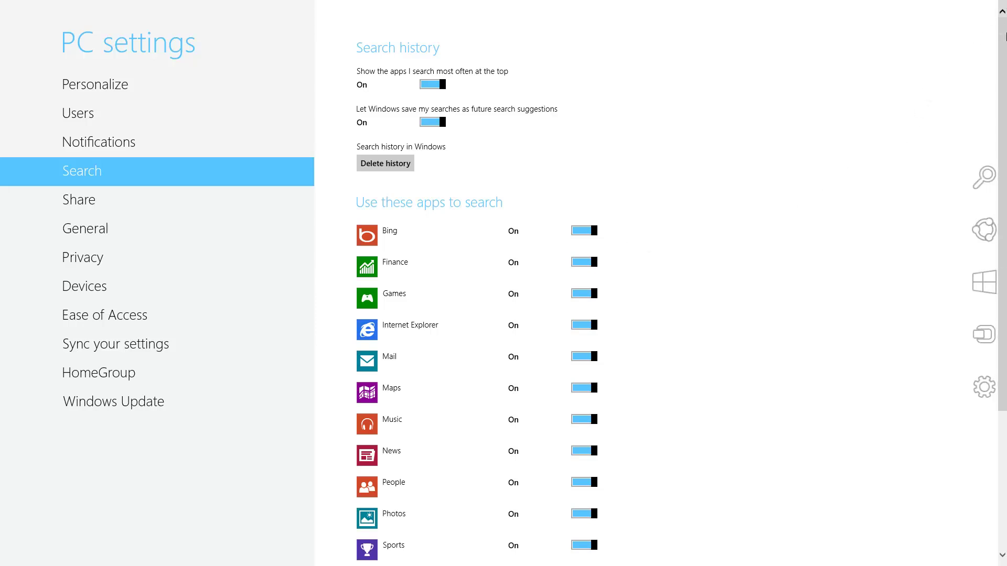
click(993, 187)
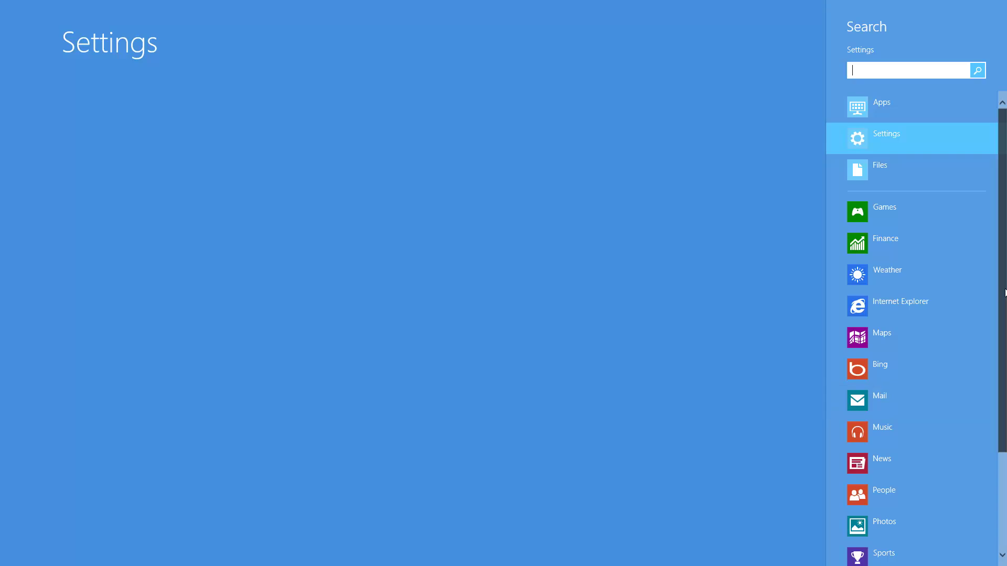
scroll(1004, 294, down, 3)
scroll(1004, 293, up, 3)
click(890, 106)
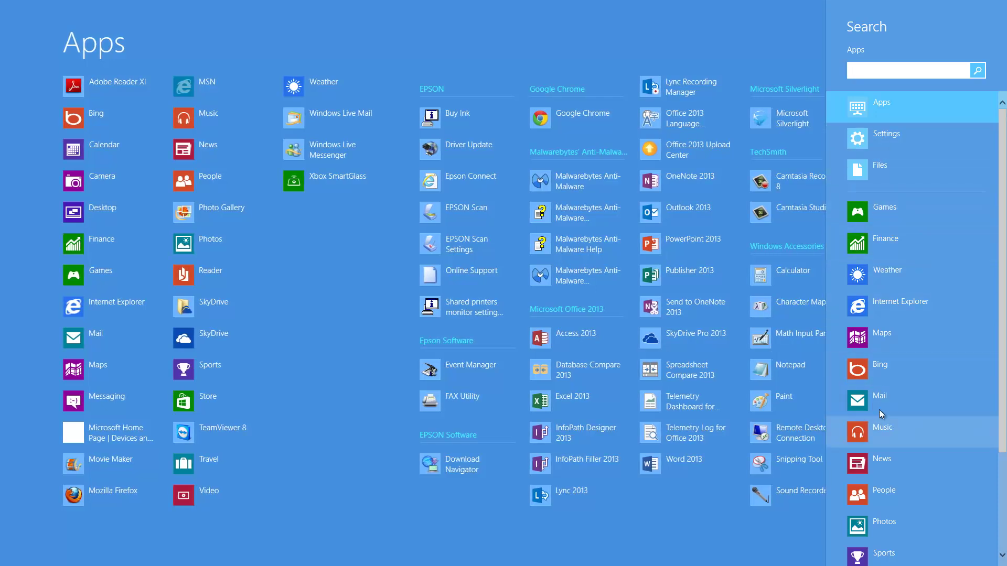
Return to PC settings through the Settings charm
mouse_move(1004, 284)
click(984, 389)
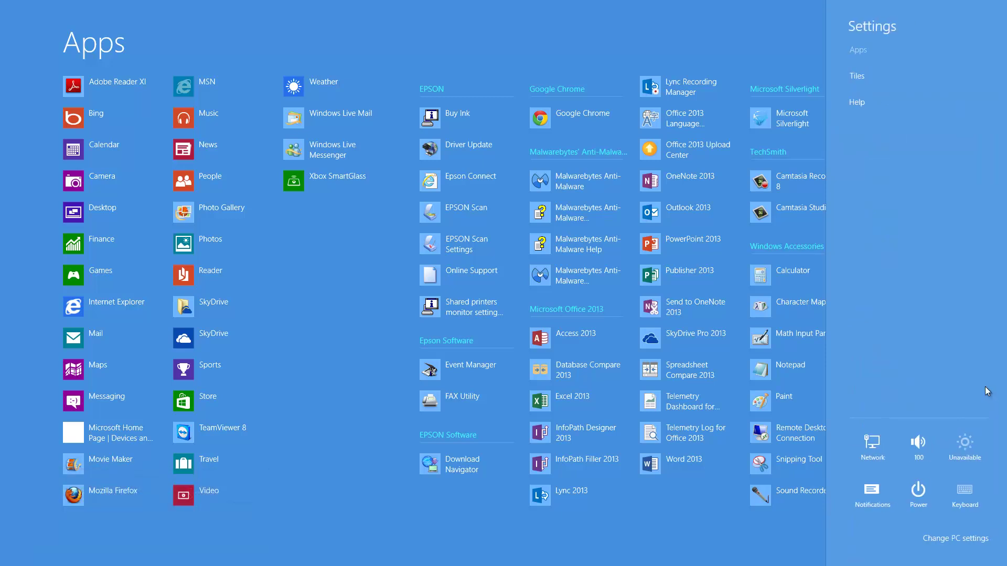
click(971, 539)
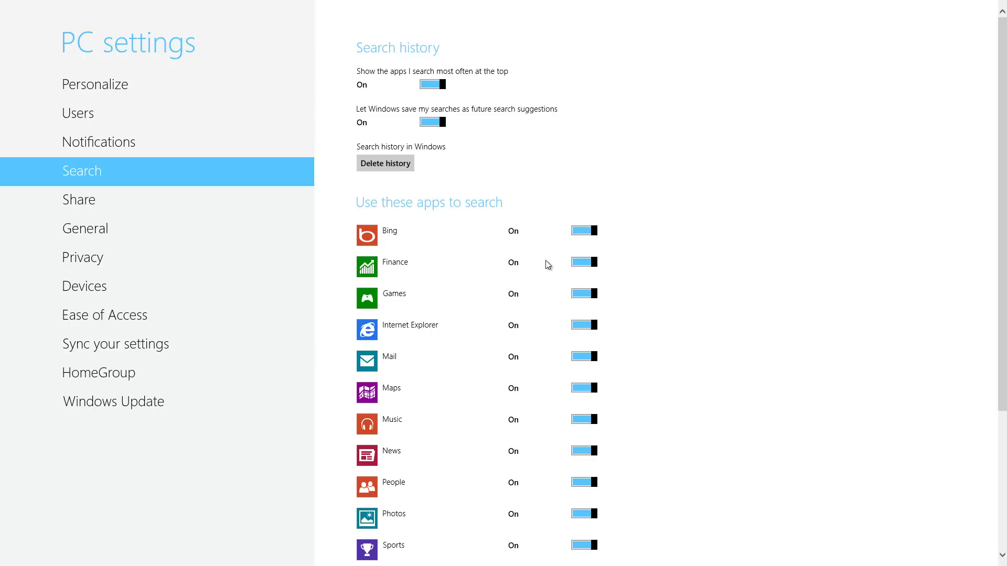
Toggle Bing off and then back on under Use these apps to search
click(596, 230)
drag(596, 236, 585, 239)
click(434, 127)
Use Delete history under Search history in Windows until it shows Done!
click(380, 164)
mouse_move(1004, 5)
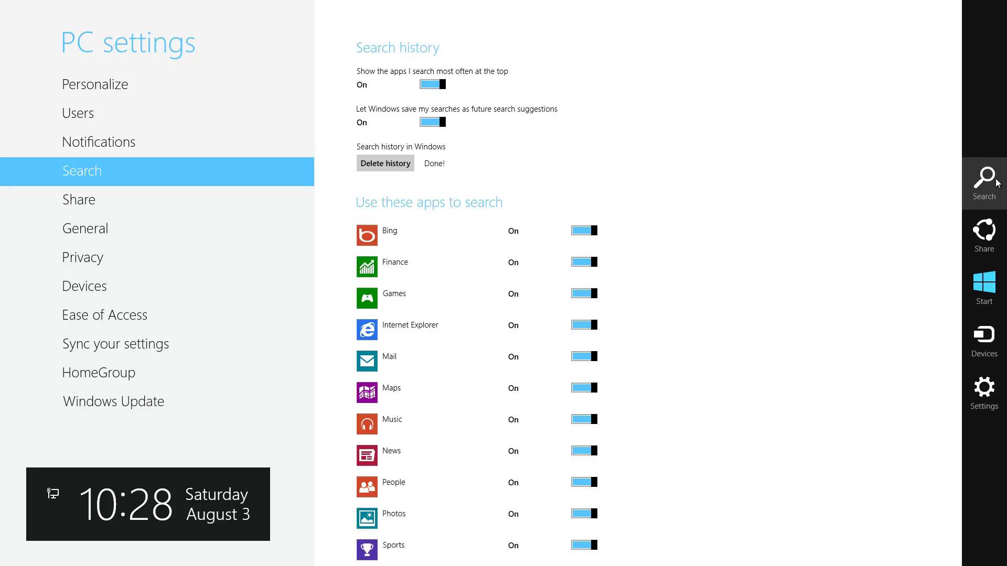
Go to the Share page listing Mail, People and SkyDrive as sharing apps
click(87, 205)
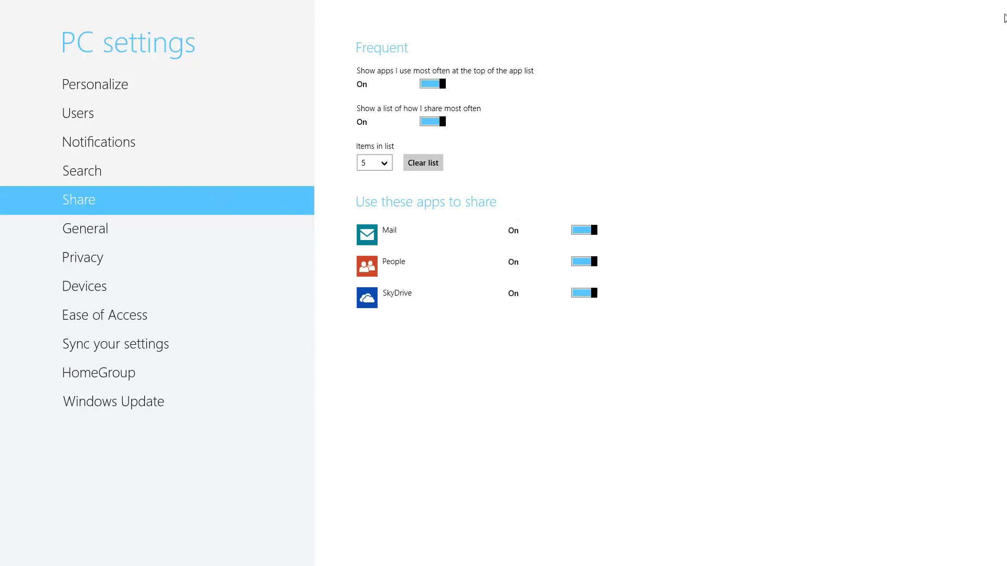
mouse_move(1005, 19)
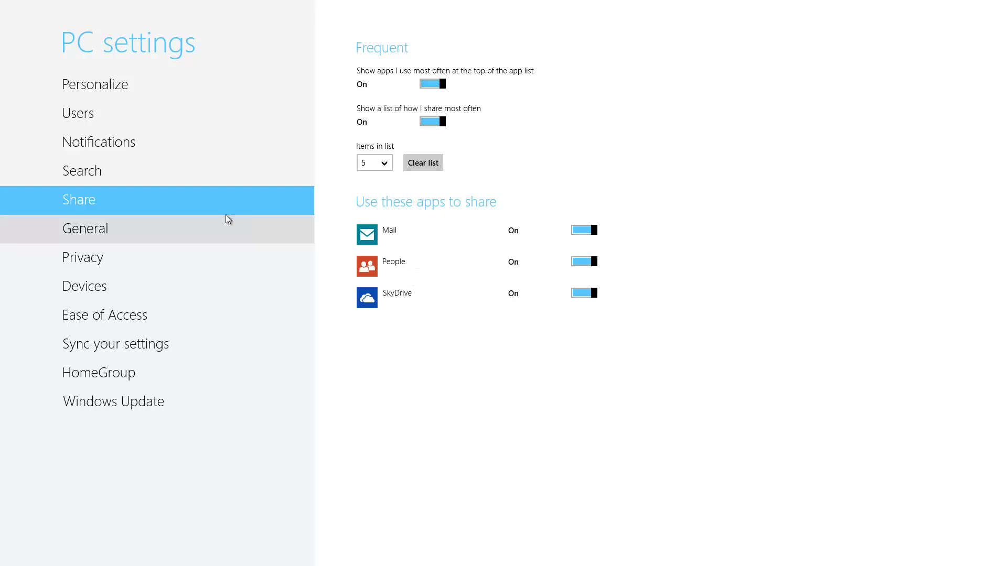
Open the General page and scroll through spelling, 148 GB storage, refresh and reset options
click(94, 230)
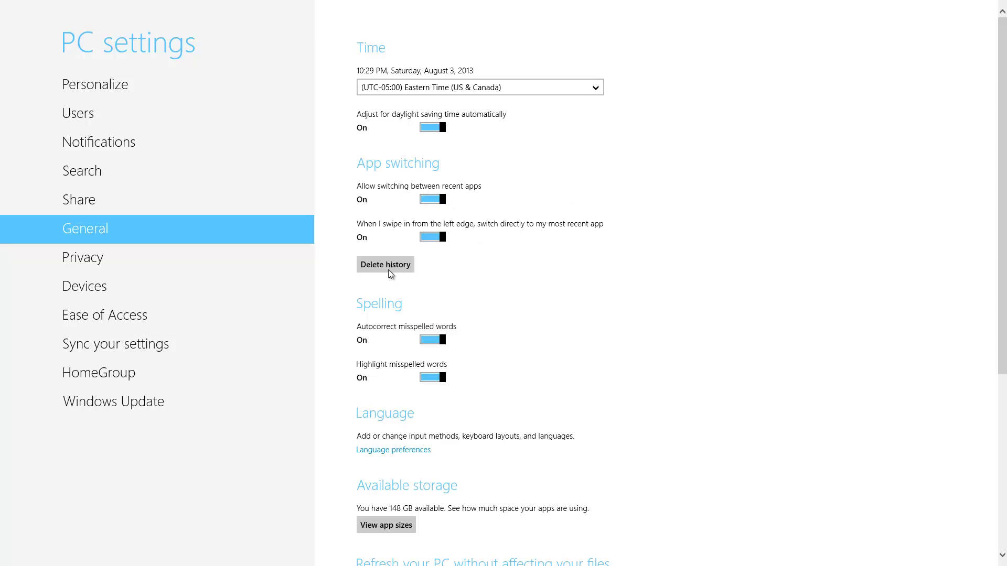
scroll(651, 275, down, 2)
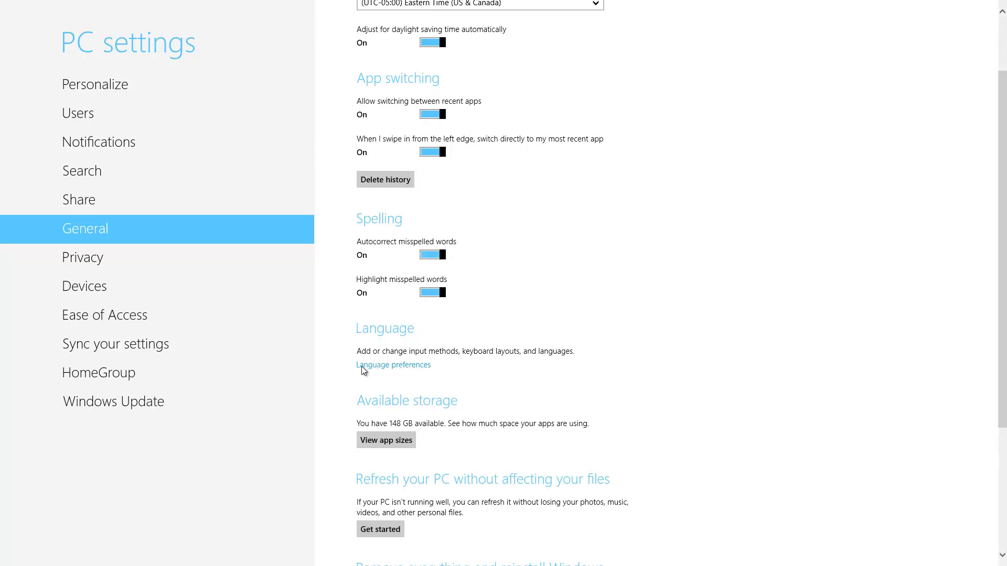
scroll(481, 368, down, 5)
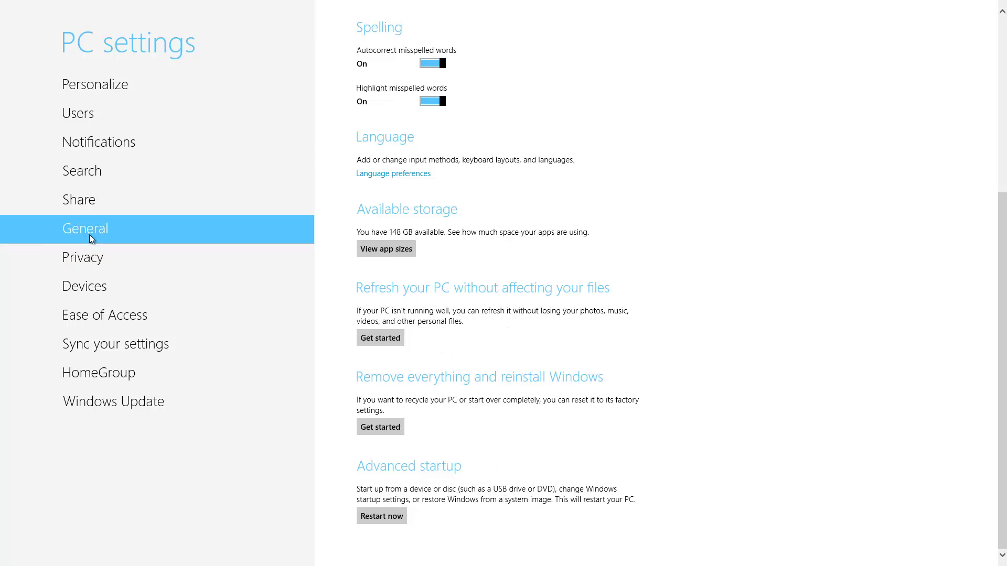
View the Privacy options, then switch to the Devices page listing printers, monitor and audio
click(92, 261)
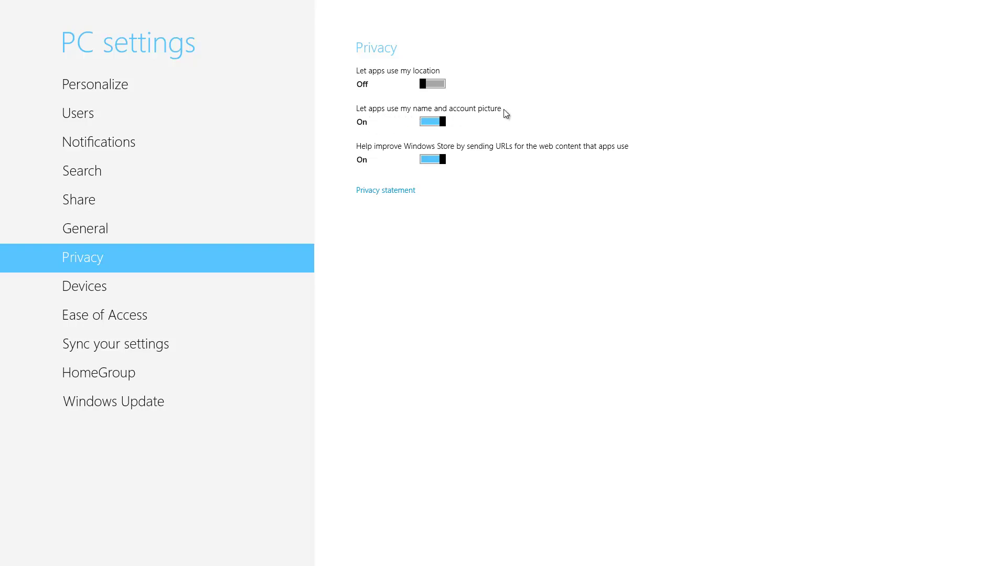
click(102, 292)
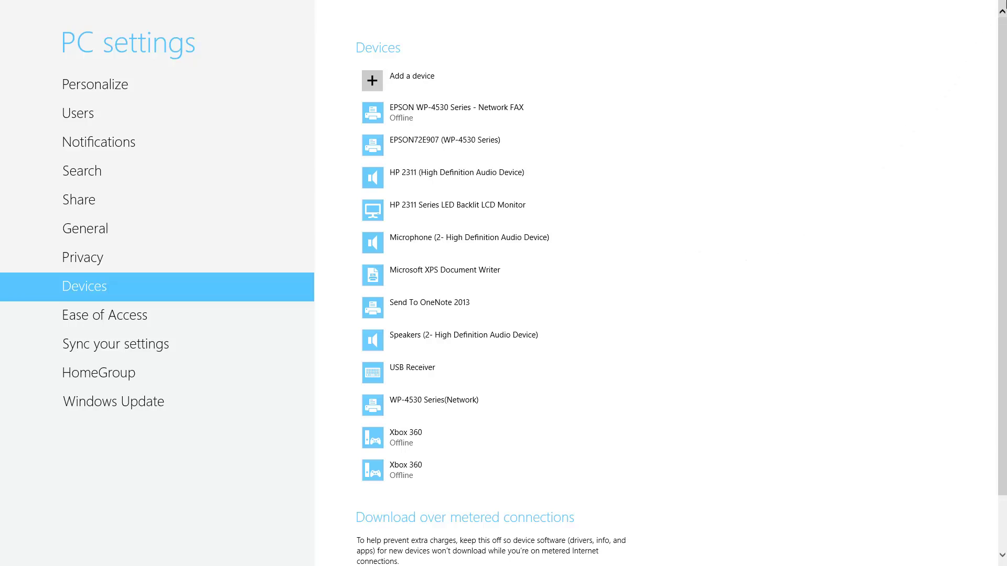
Search apps for 'contr' from the Search charm to find Control Panel
mouse_move(1004, 3)
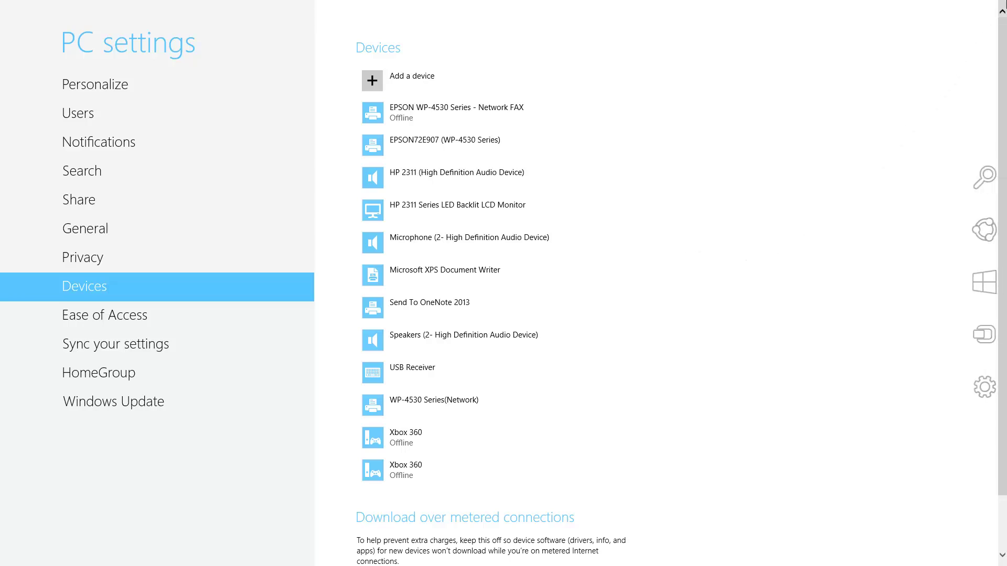
click(990, 181)
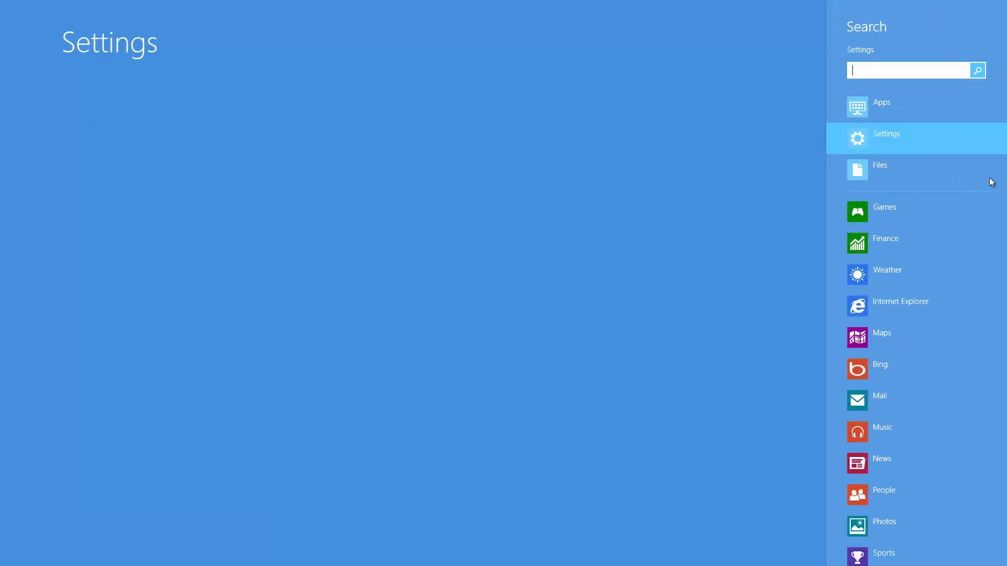
text(contr)
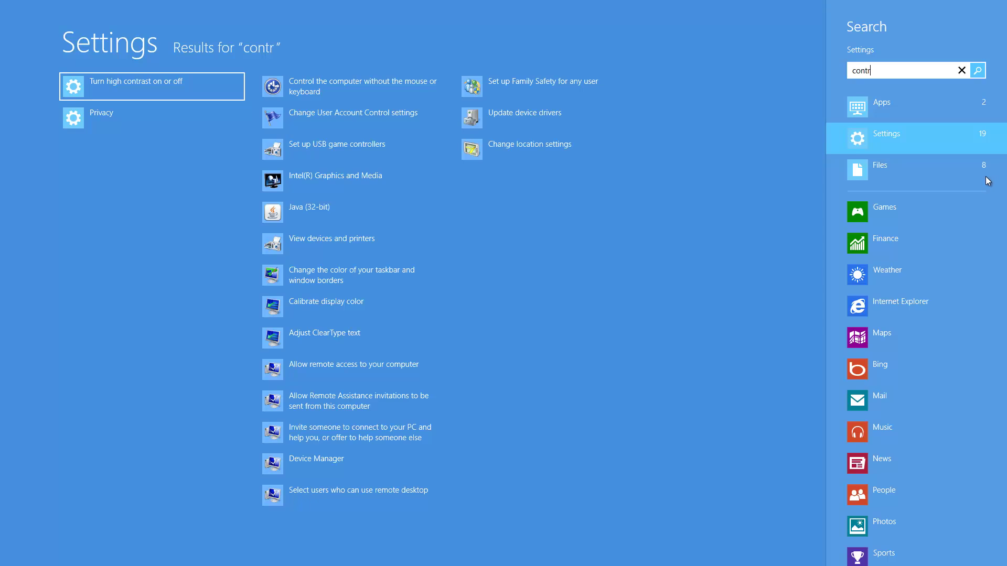
click(868, 108)
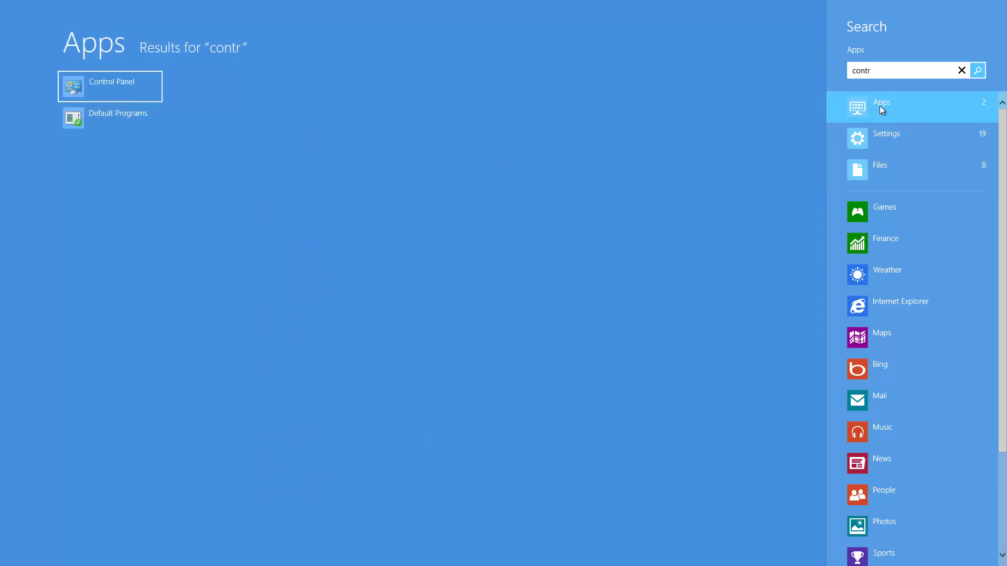
Launch Control Panel and go to Hardware and Sound > Devices and Printers
click(110, 86)
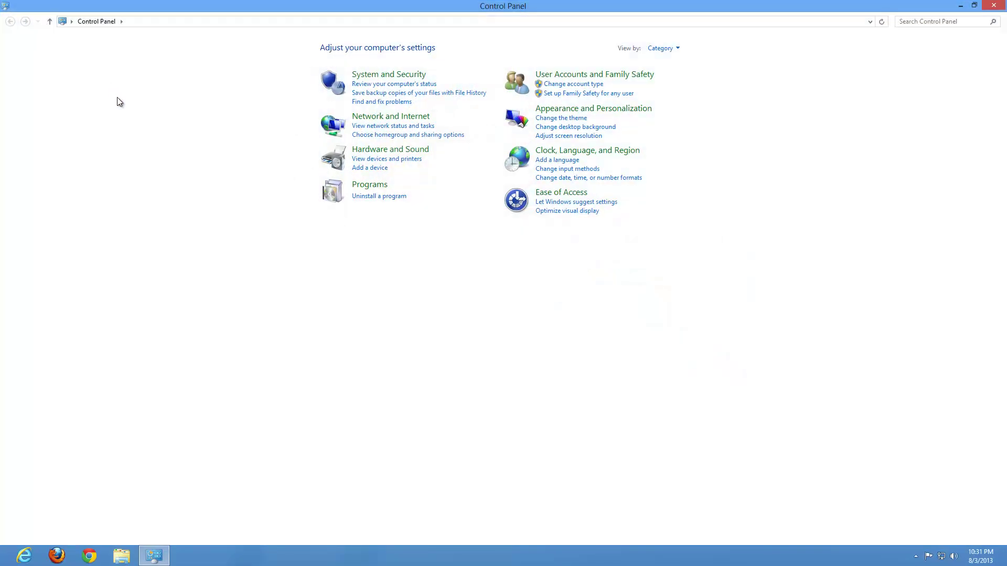
click(394, 150)
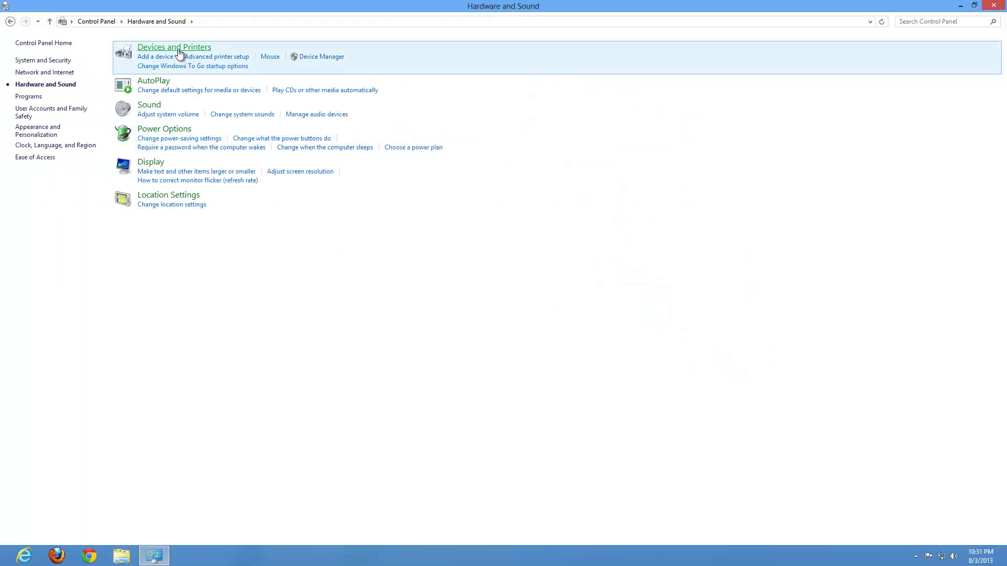
click(179, 49)
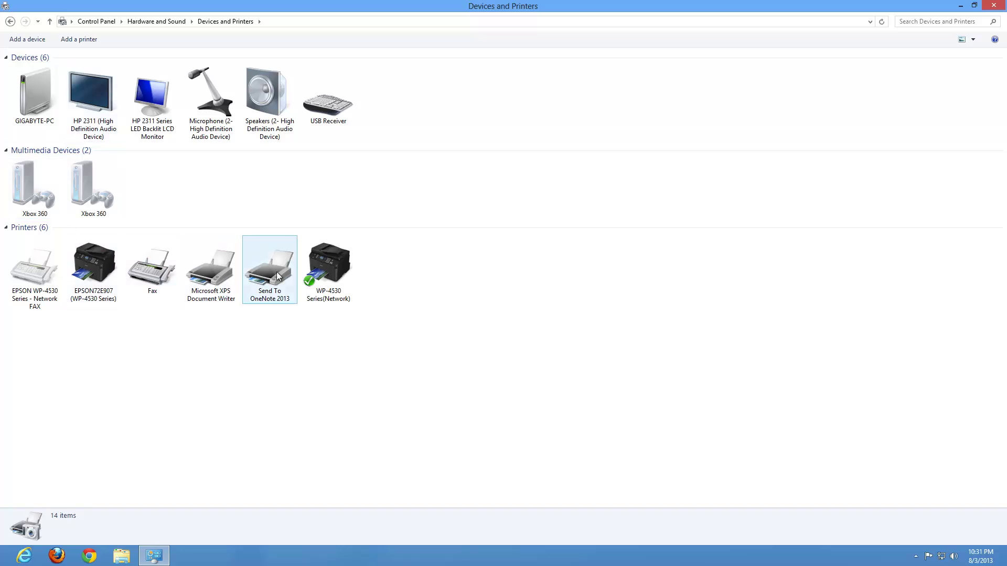
mouse_move(1006, 5)
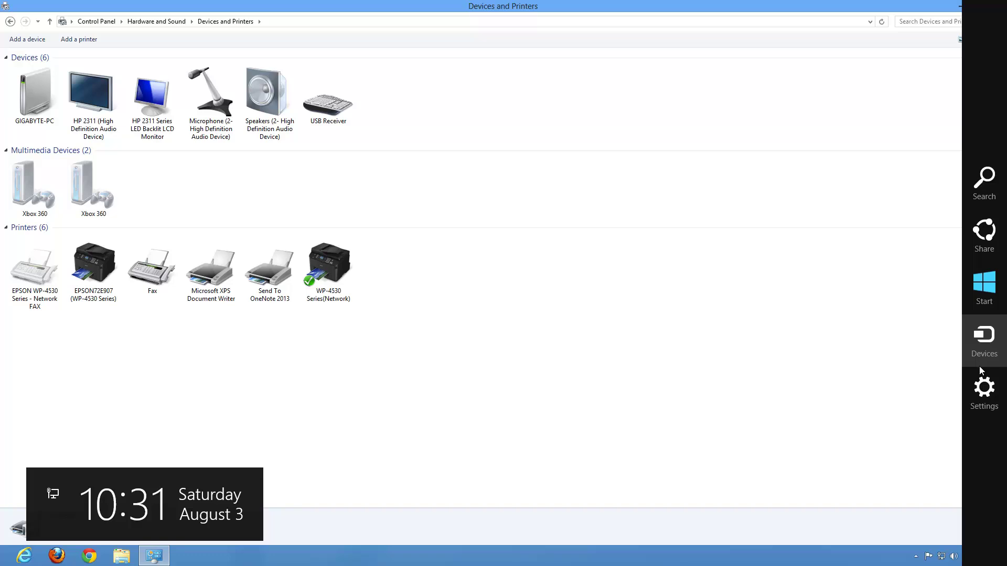
Open PC settings from the Settings charm, start removing USB Receiver, then cancel the prompt
click(988, 398)
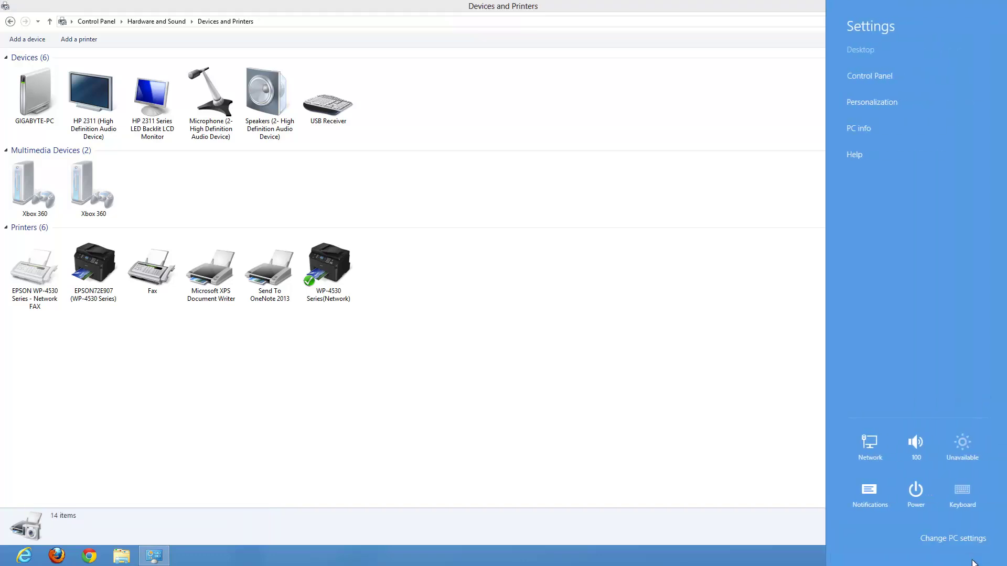
click(964, 545)
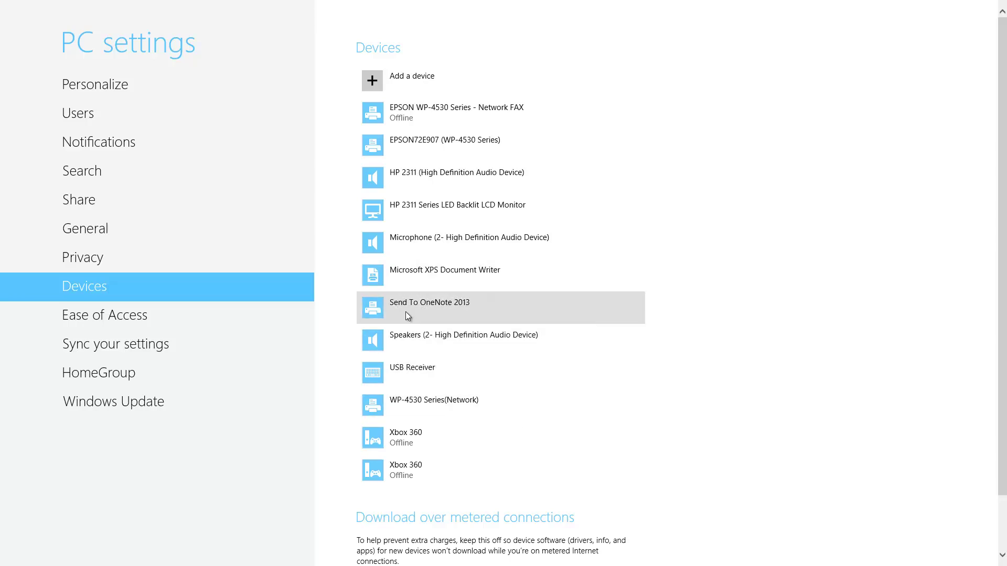
click(404, 374)
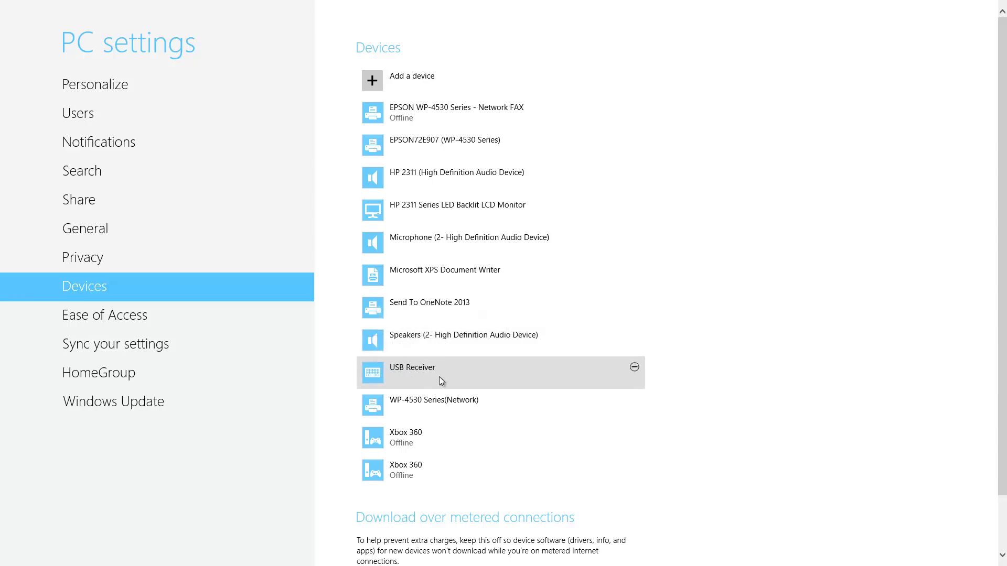
click(633, 367)
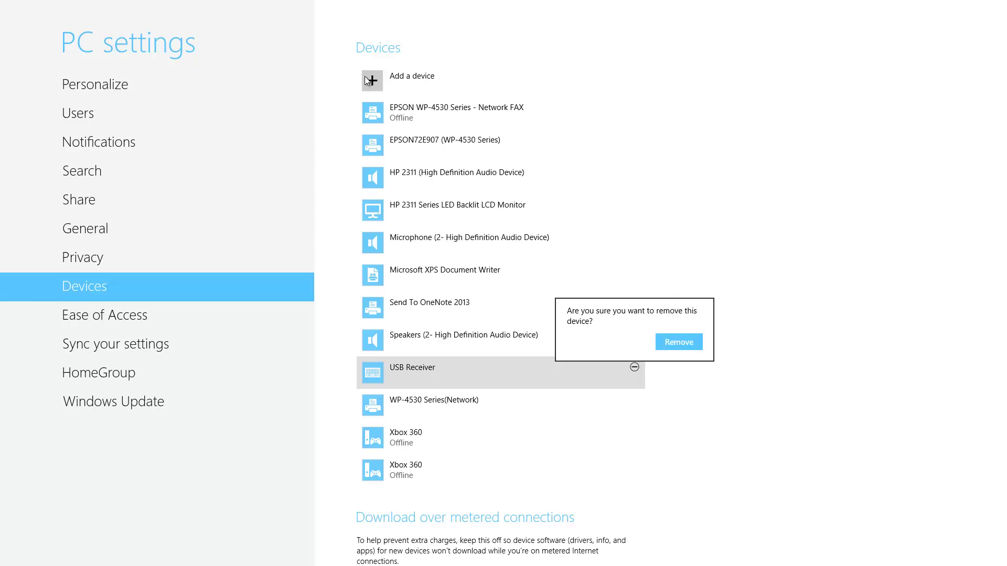
click(486, 72)
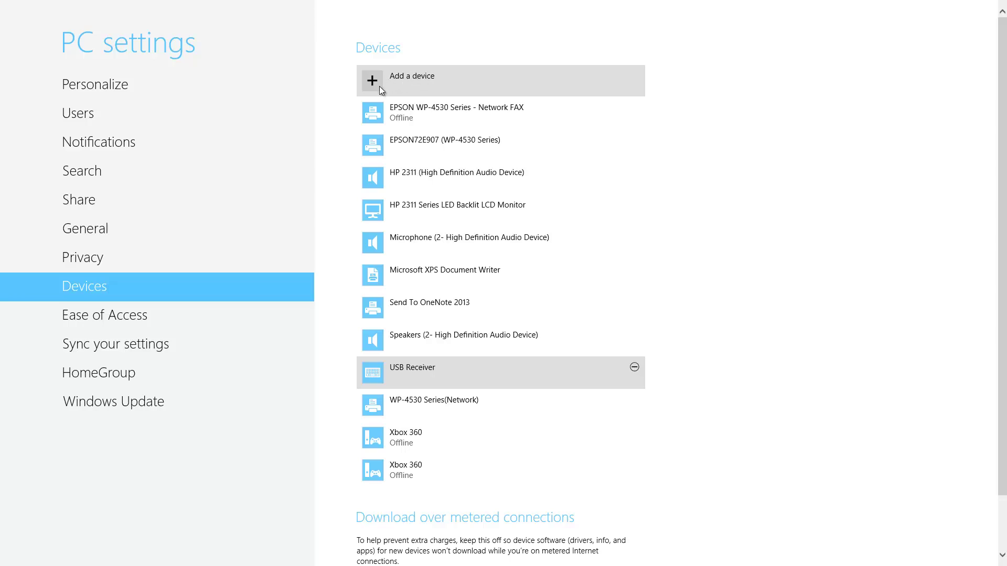
Open Ease of Access, keeping the shortcut on Narrator and notifications at 5 seconds
click(90, 316)
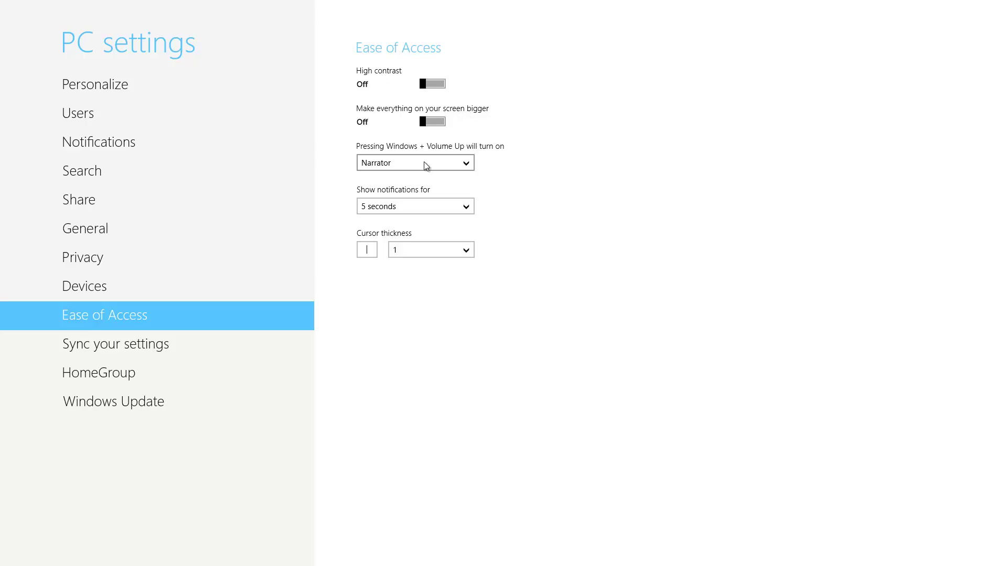
click(466, 166)
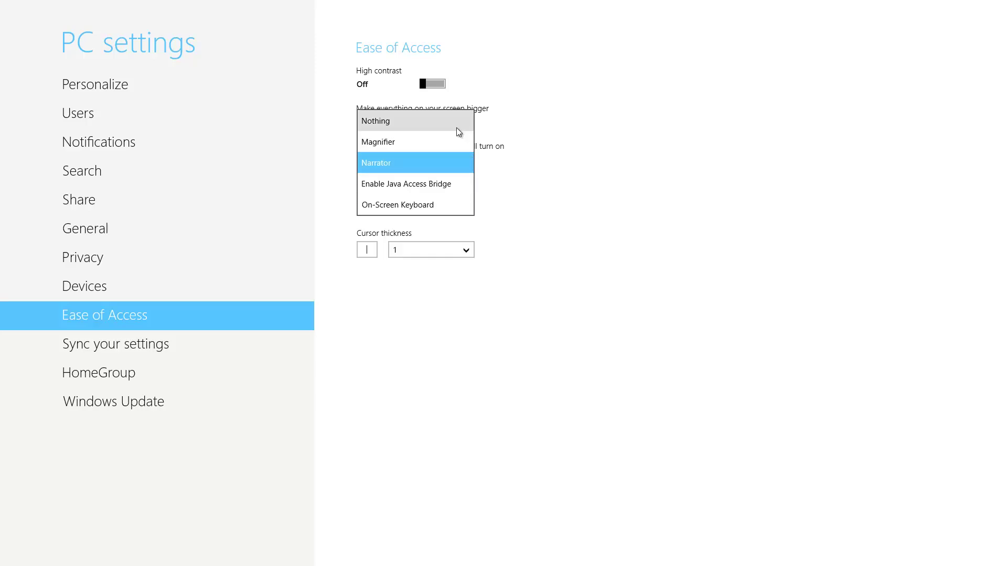
click(467, 163)
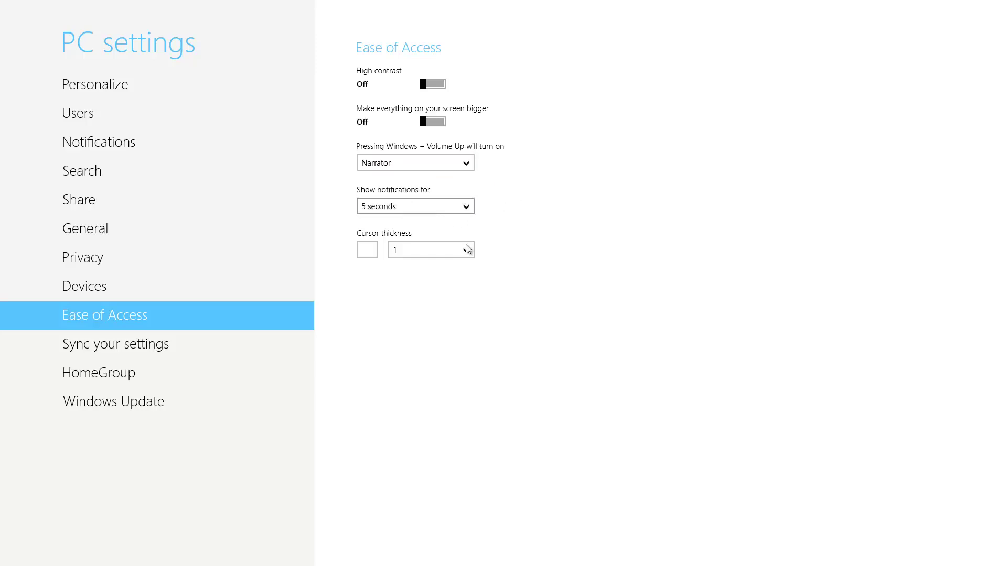
click(427, 209)
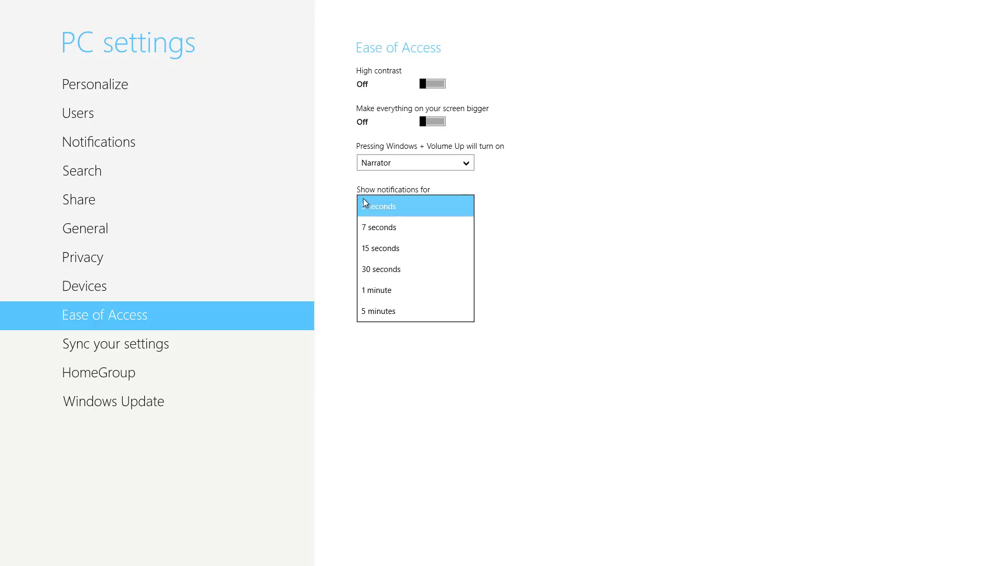
click(410, 211)
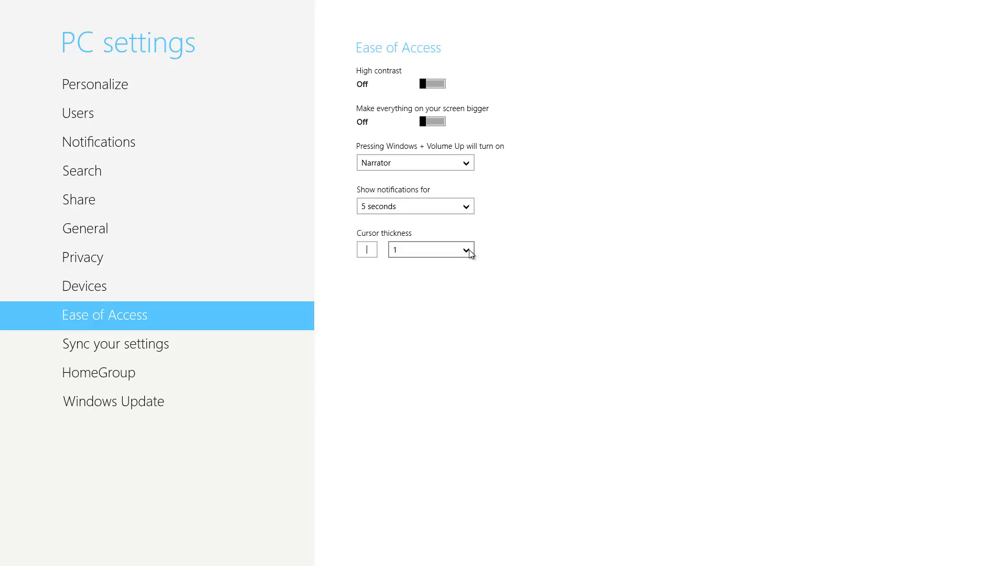
Set cursor thickness to 8, then return it to 1
click(469, 252)
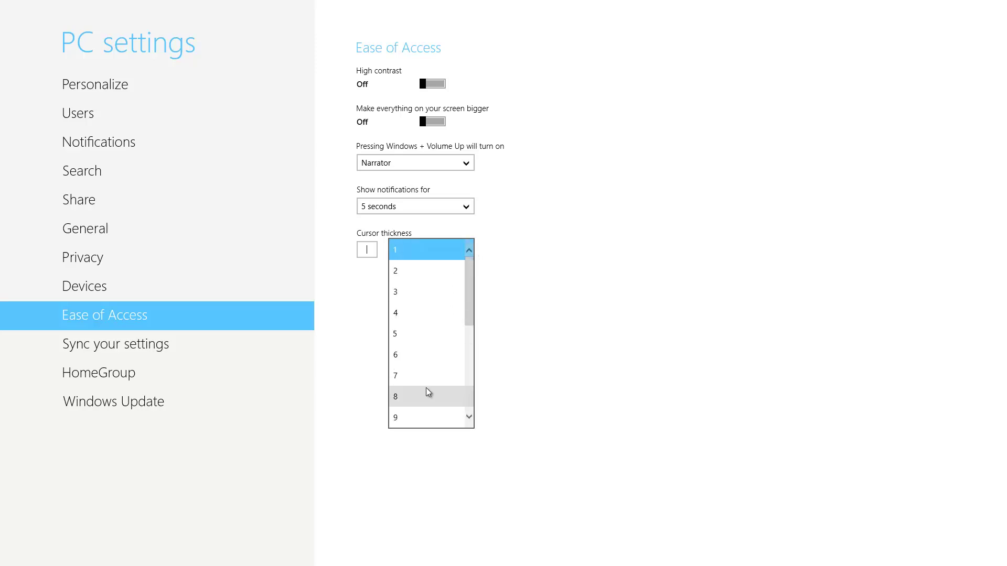
click(411, 397)
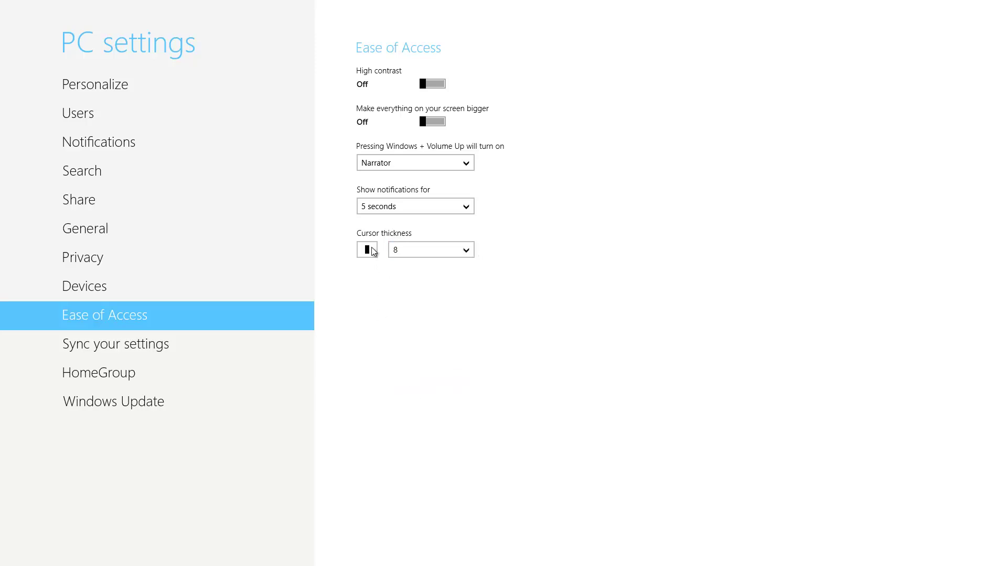
click(470, 253)
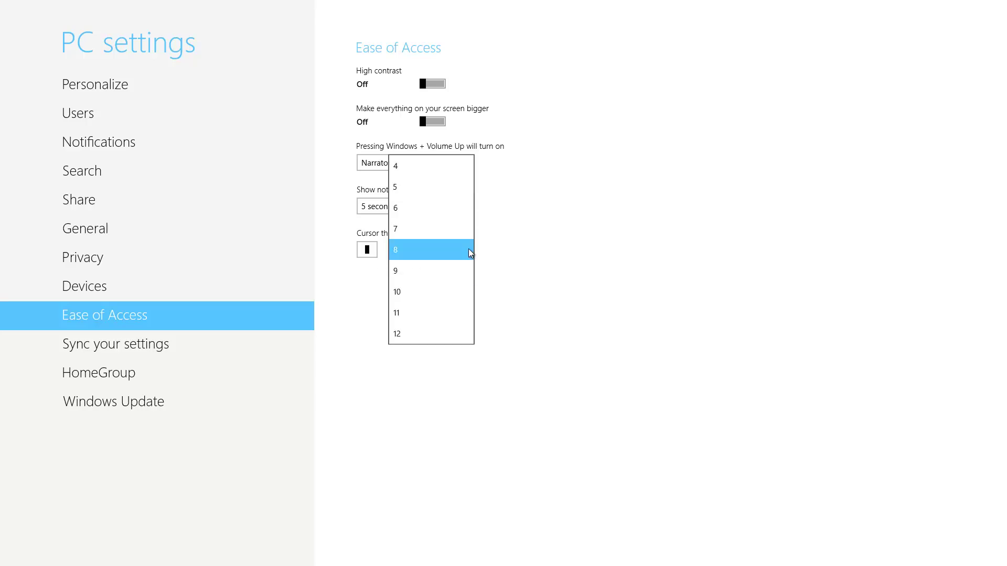
scroll(440, 184, up, 1)
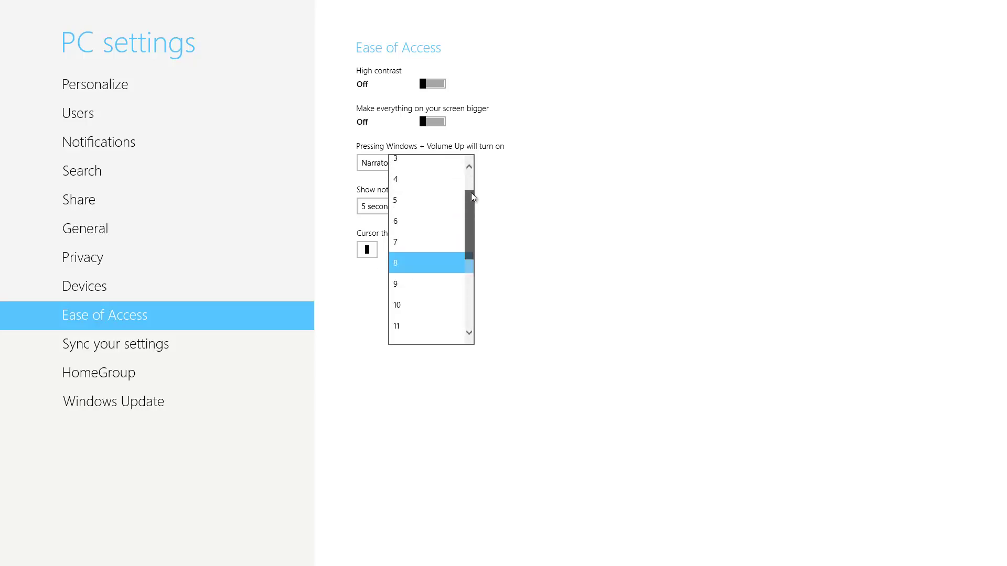
drag(472, 193, 469, 162)
click(438, 164)
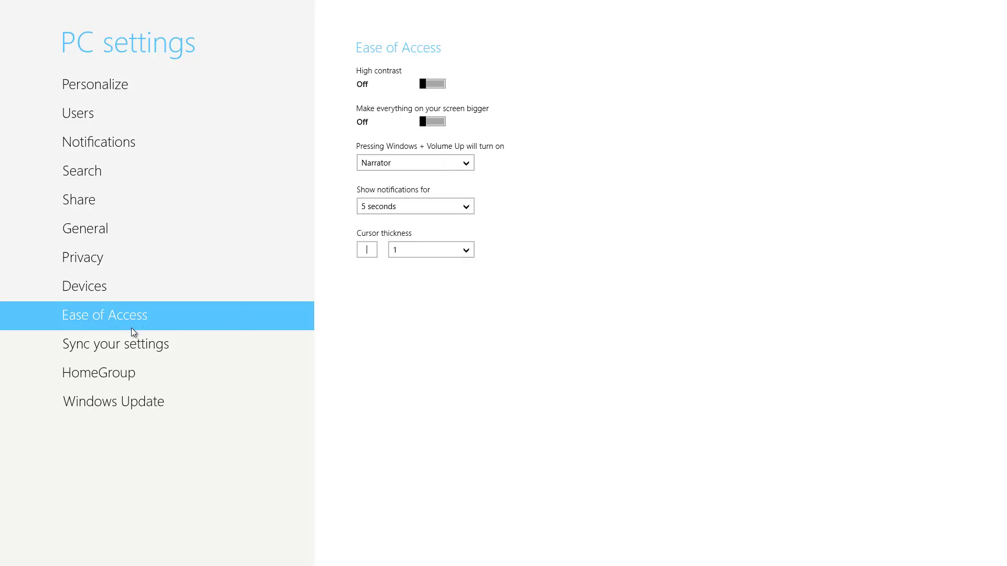
Switch to the Sync your settings page to review the sync options
click(104, 349)
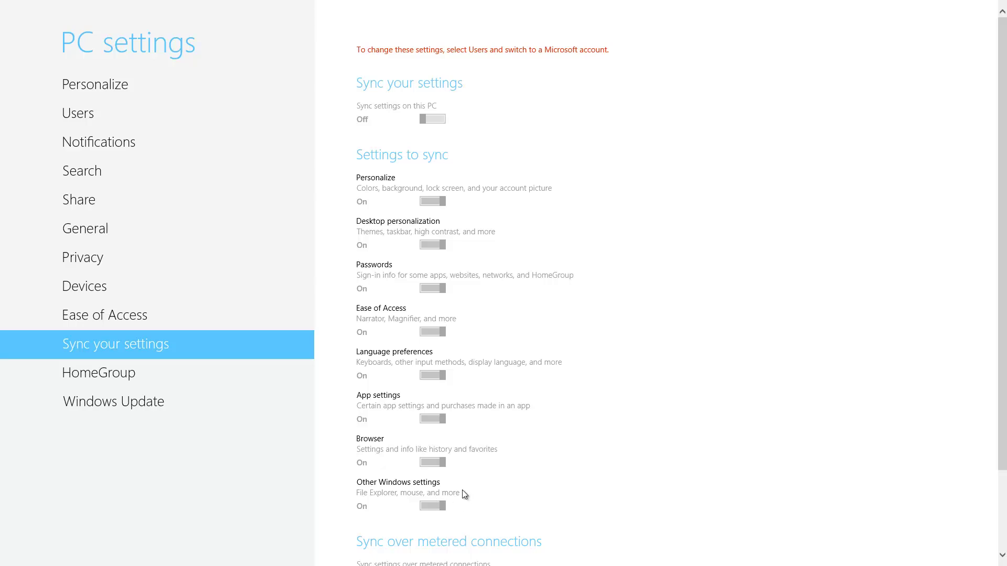
Switch to the HomeGroup page to review library, printer and media device sharing
click(106, 381)
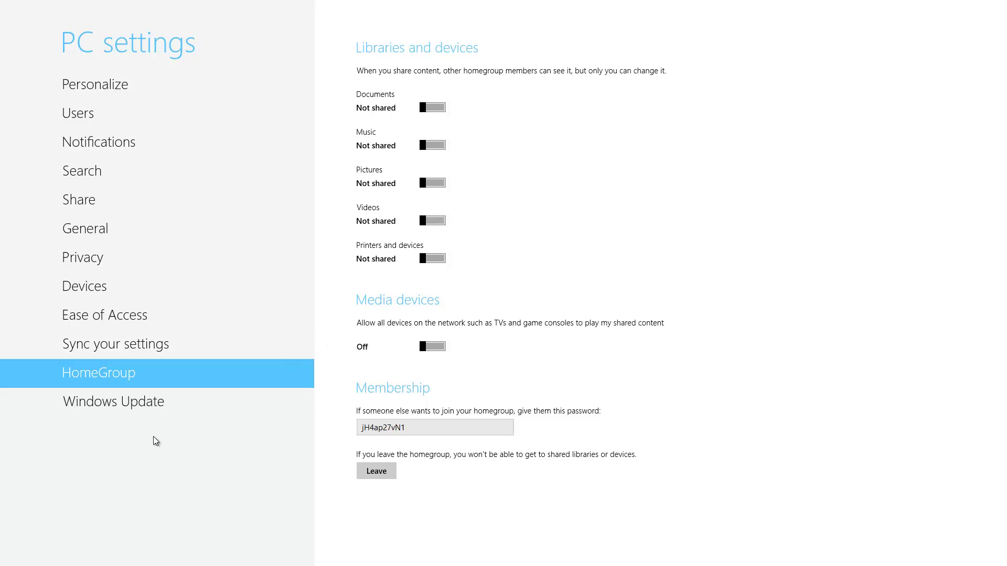
Switch to the Windows Update page to check the automatic update status
click(107, 410)
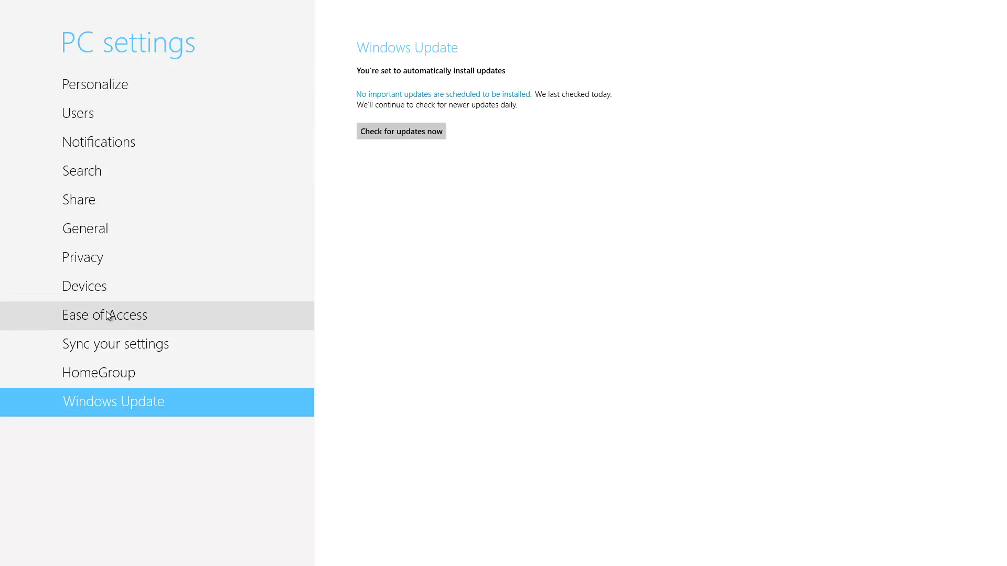
Switch to the Personalize page showing the lock screen picture and apps
click(139, 85)
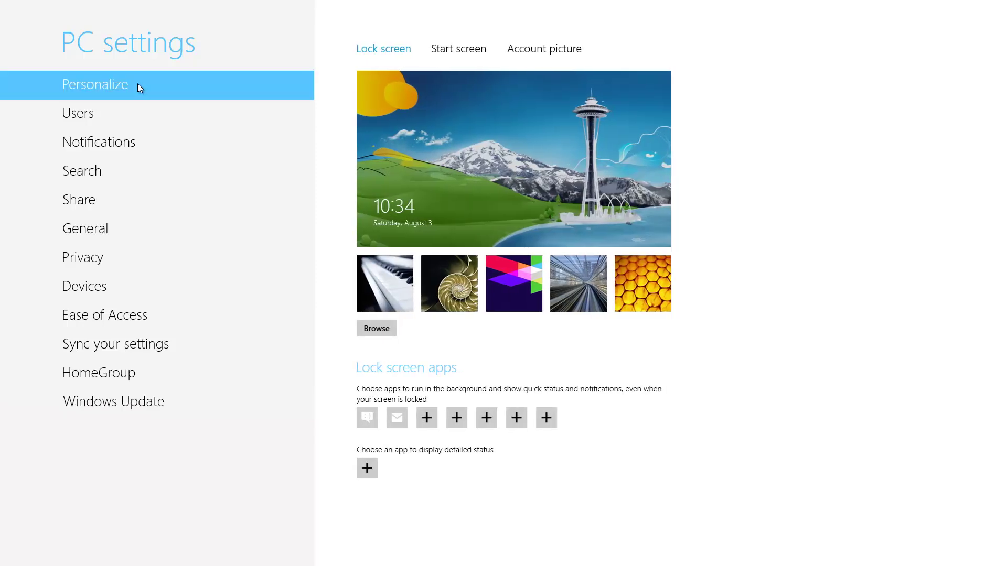